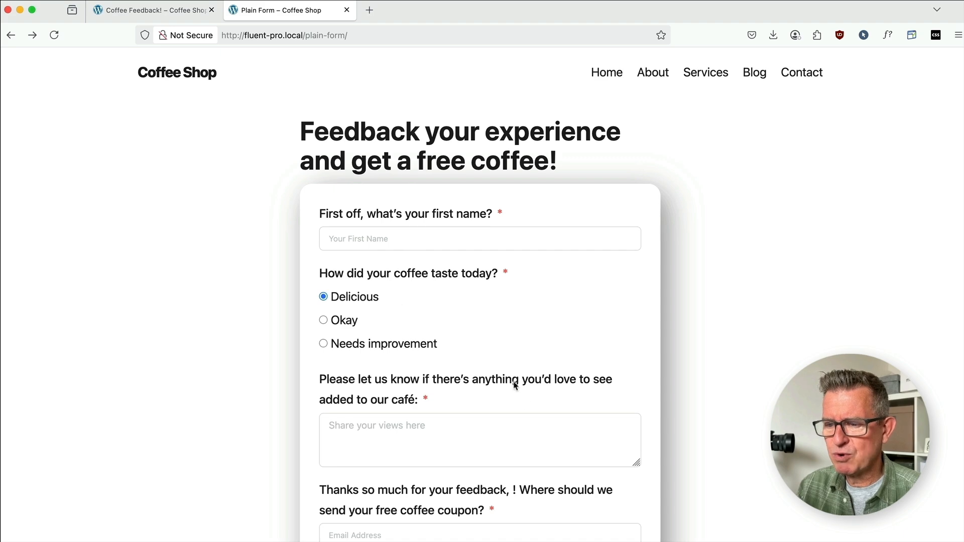
Look over the questions on the plain coffee feedback form.
scroll(510, 384, down, 3)
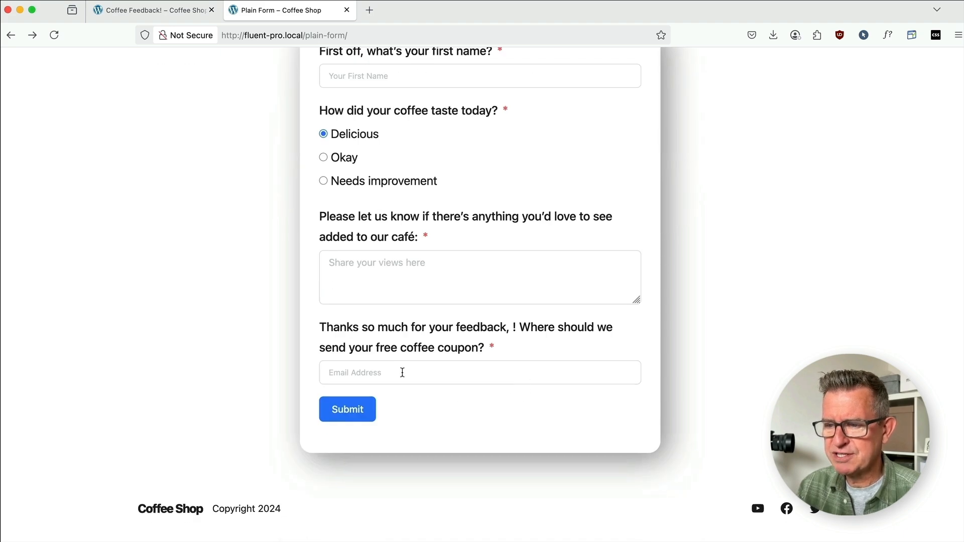
scroll(447, 407, up, 3)
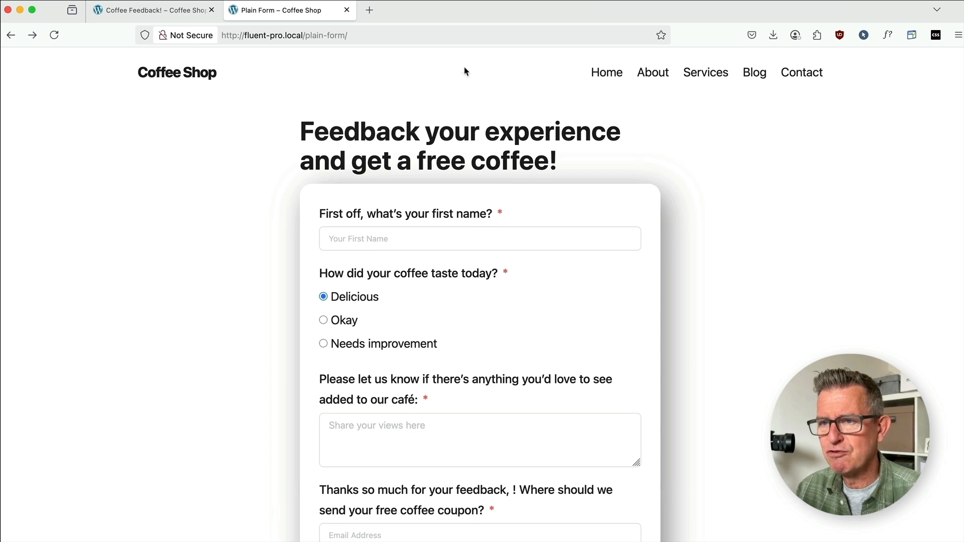
Start the conversational coffee feedback survey, enter the respondent's first name and choose the fancy specials as favorite coffee.
click(136, 10)
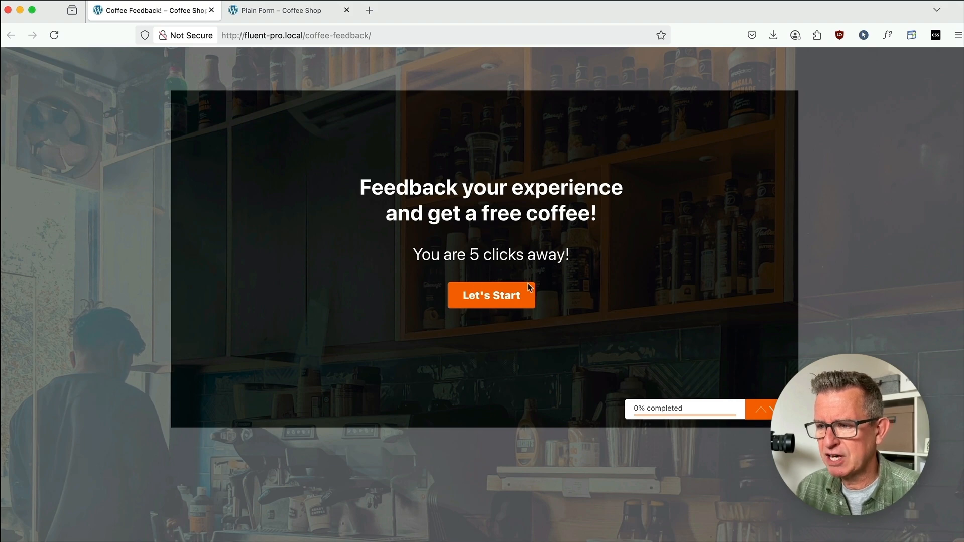
click(500, 300)
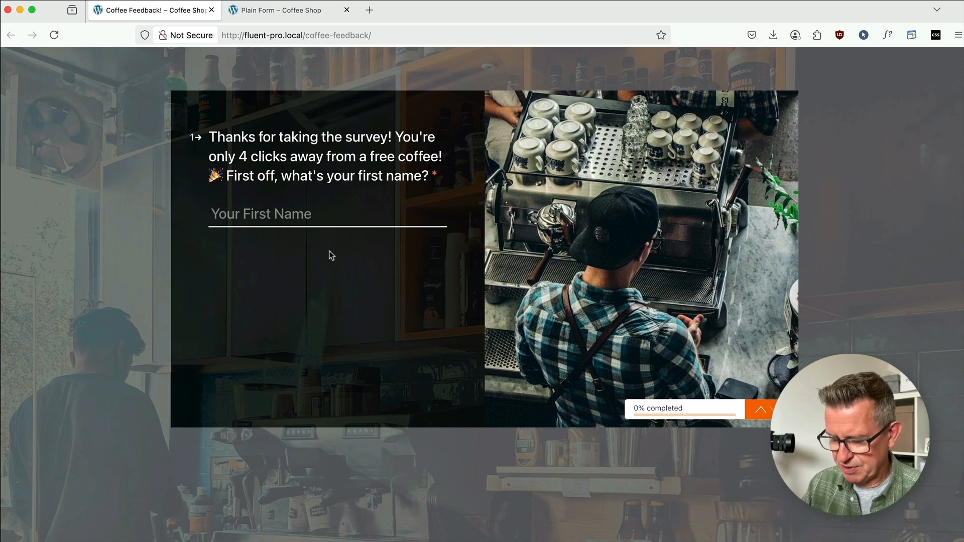
text(Jane)
key(Return)
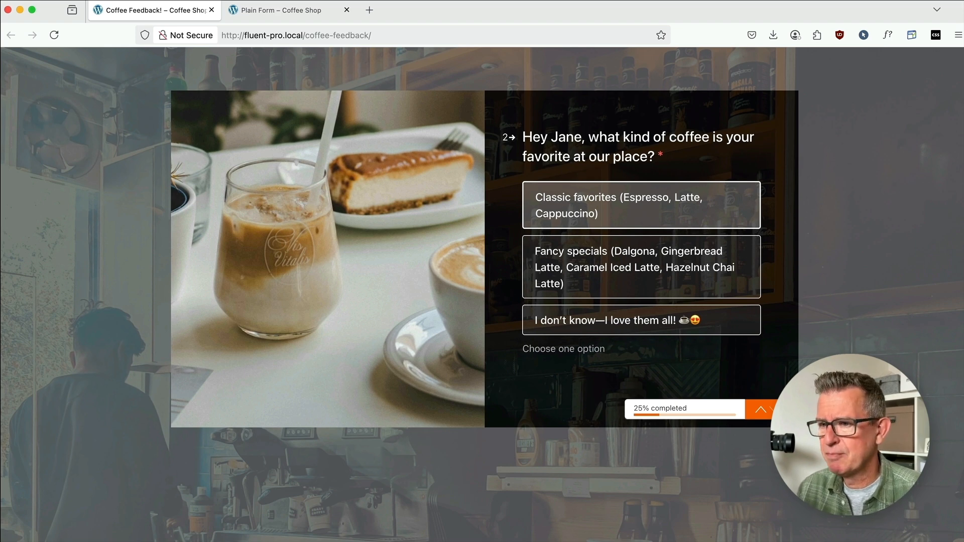
click(634, 270)
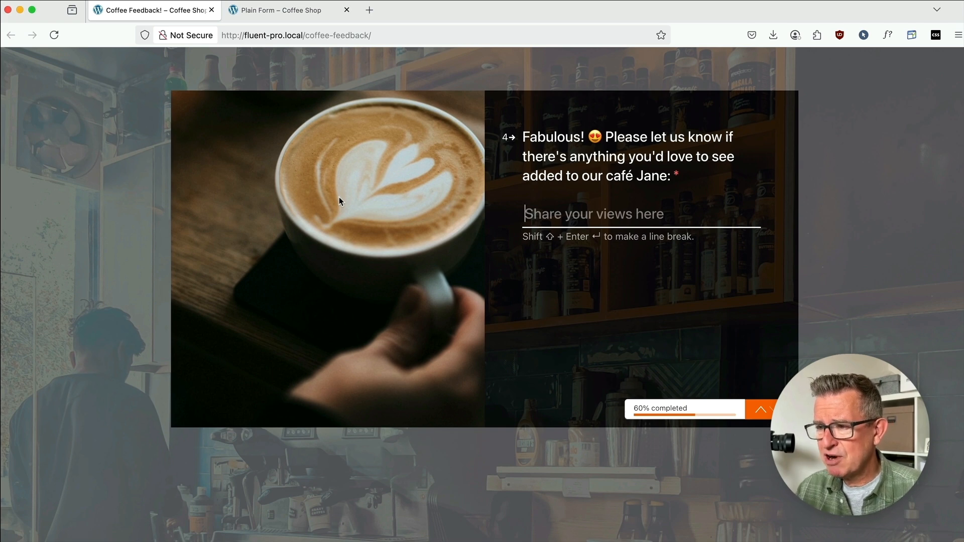
Answer the café suggestion question with "Free beer!" and submit the survey with the respondent's e-mail address.
text(Fre)
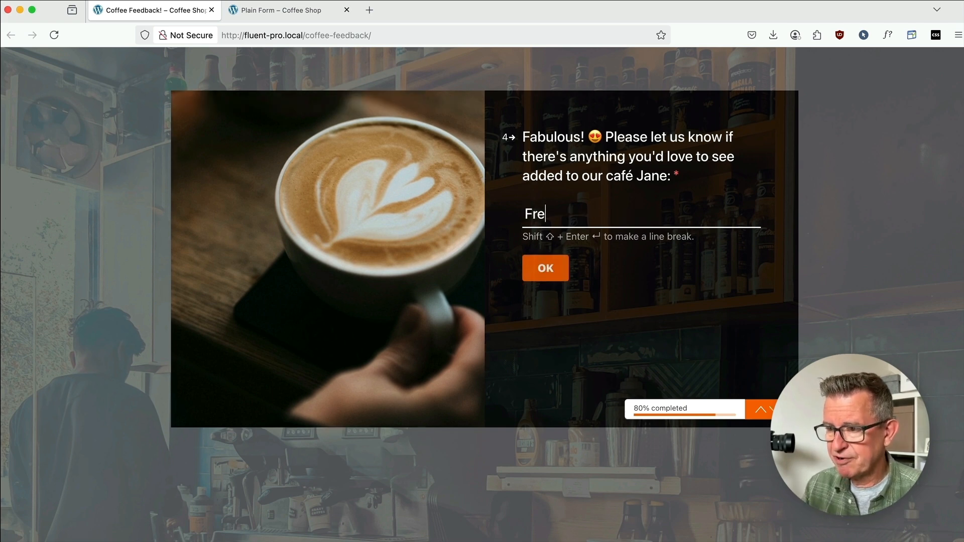
text(e beer!)
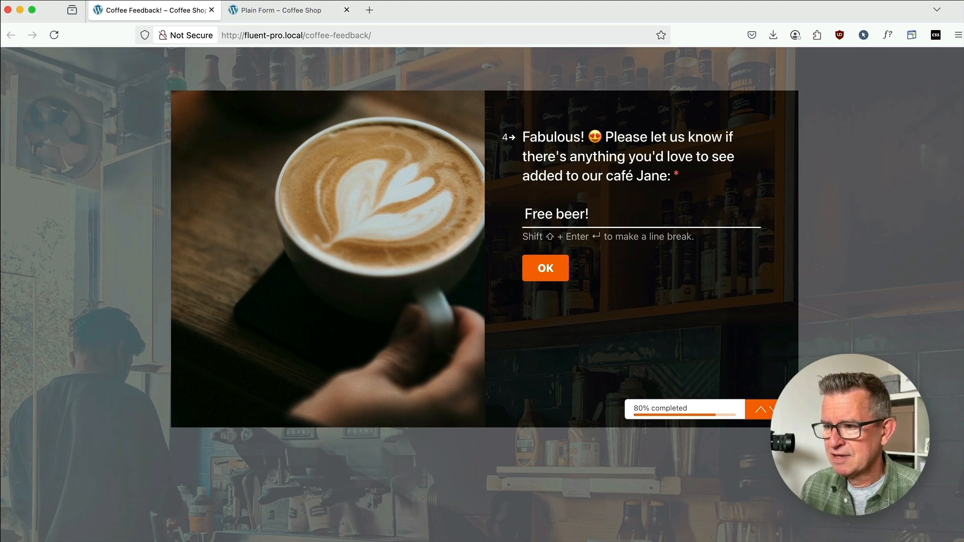
key(Return)
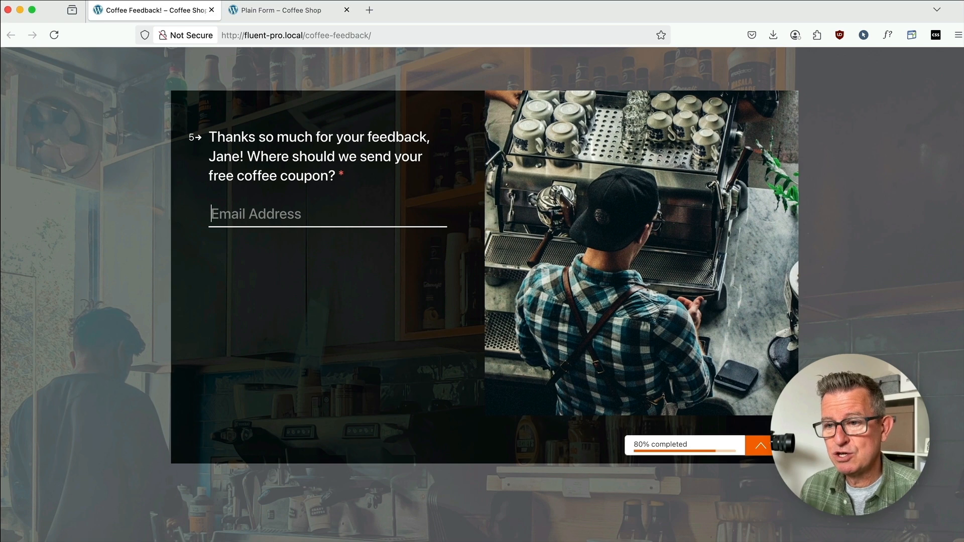
text(jan)
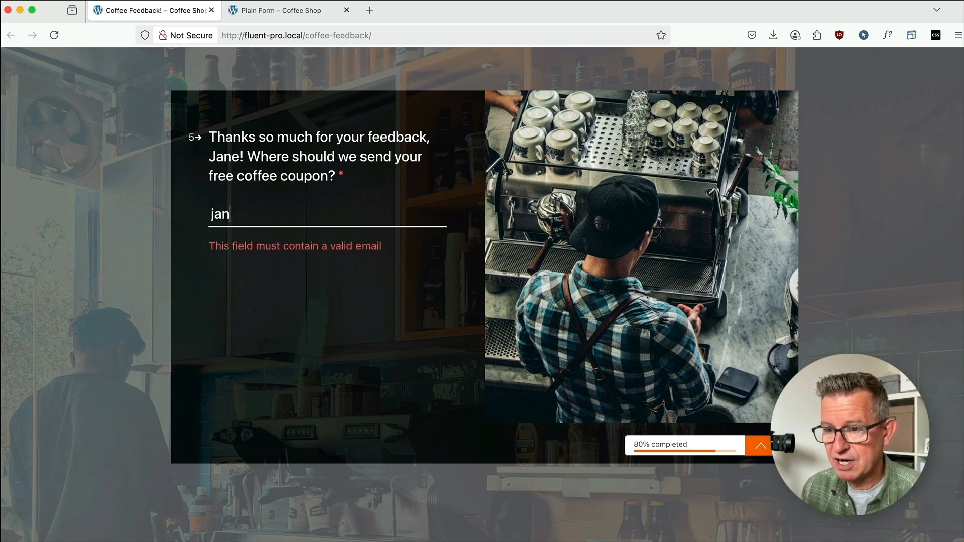
text(e@test)
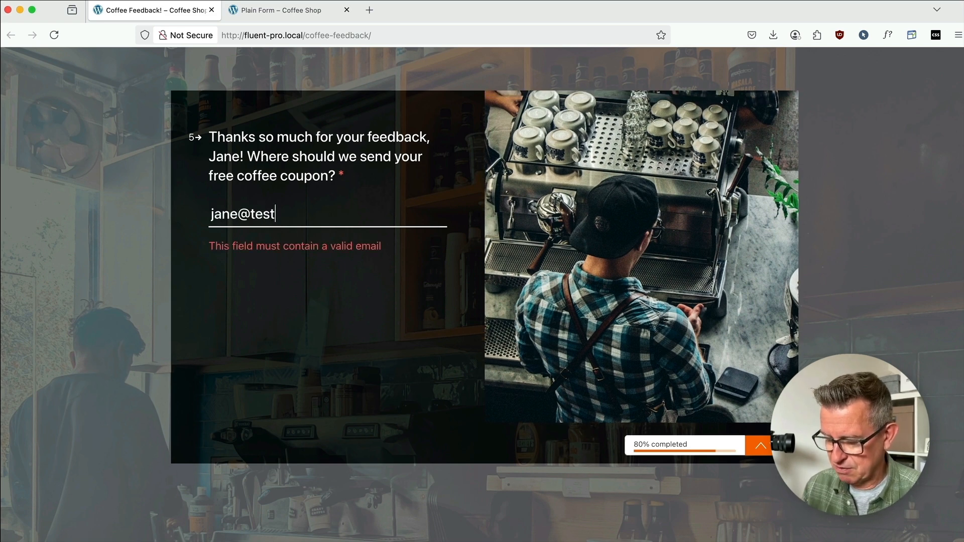
text(.com)
key(Return)
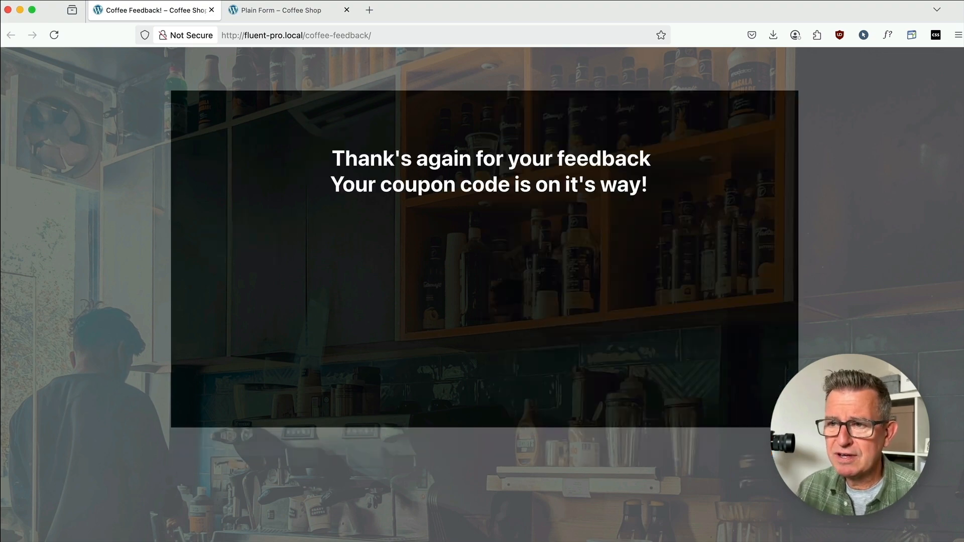
Compare the plain form page with the completed conversational form page.
click(282, 10)
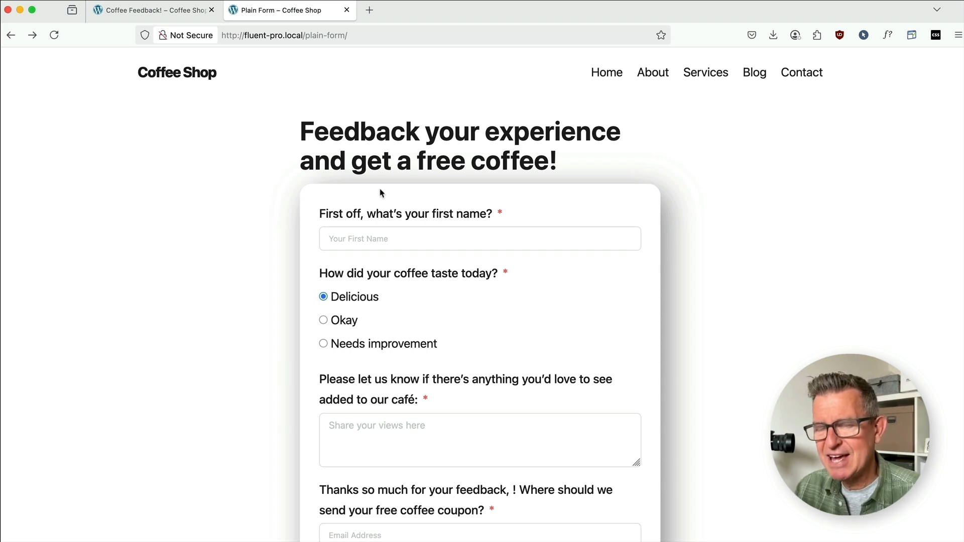
mouse_move(153, 13)
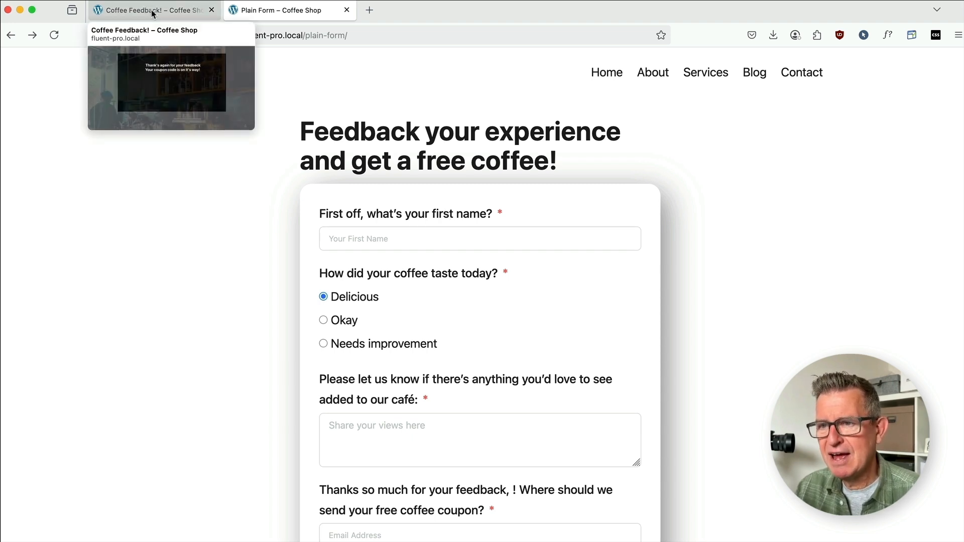
click(153, 13)
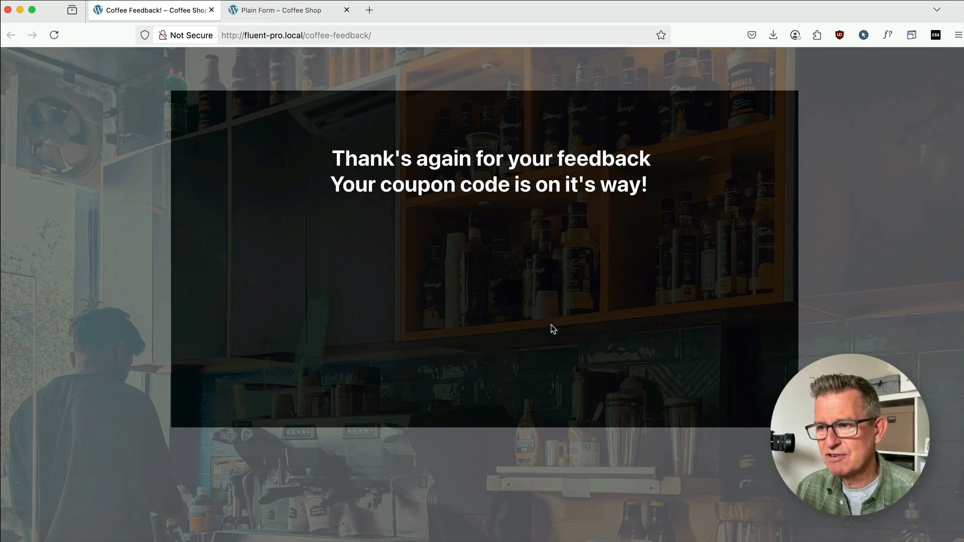
Switch to Chrome and check the installed Fluent Forms plugins in the WordPress admin.
key(super+Tab)
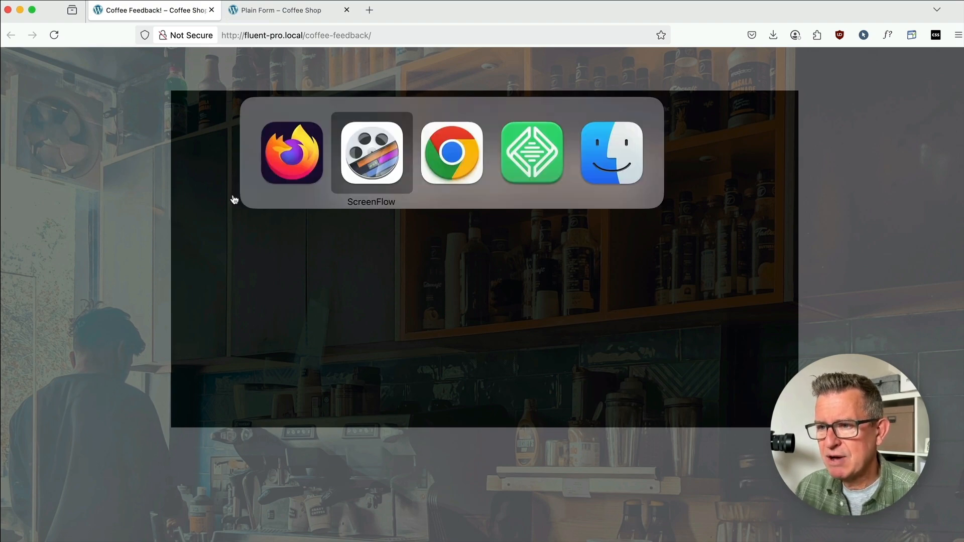
key(super+Tab)
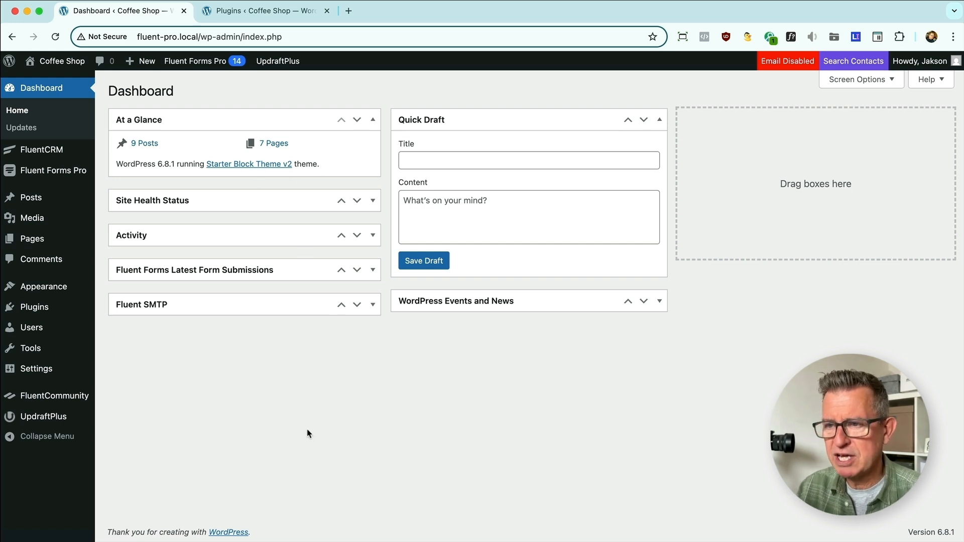
click(257, 11)
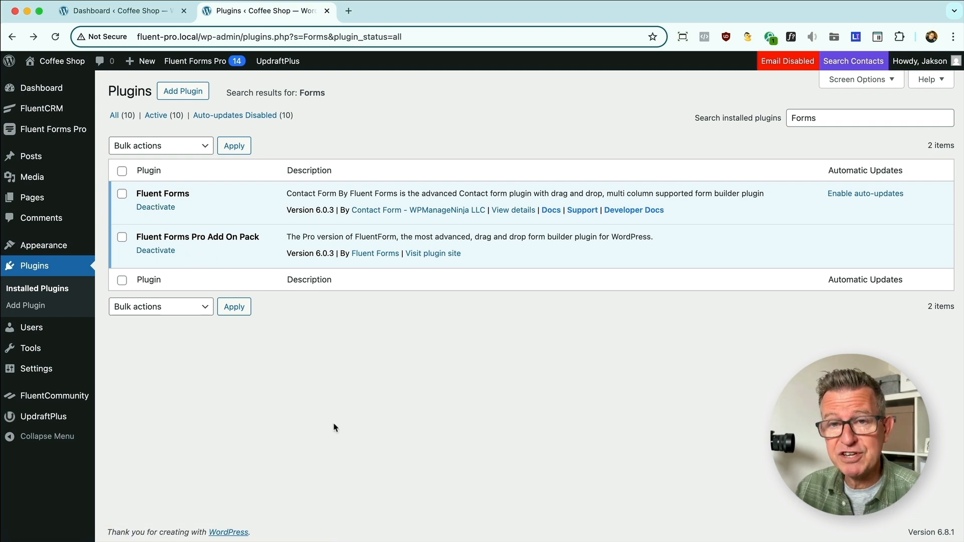
Open the Fluent Forms list of forms and view the choices offered for creating a new form.
click(101, 12)
click(71, 171)
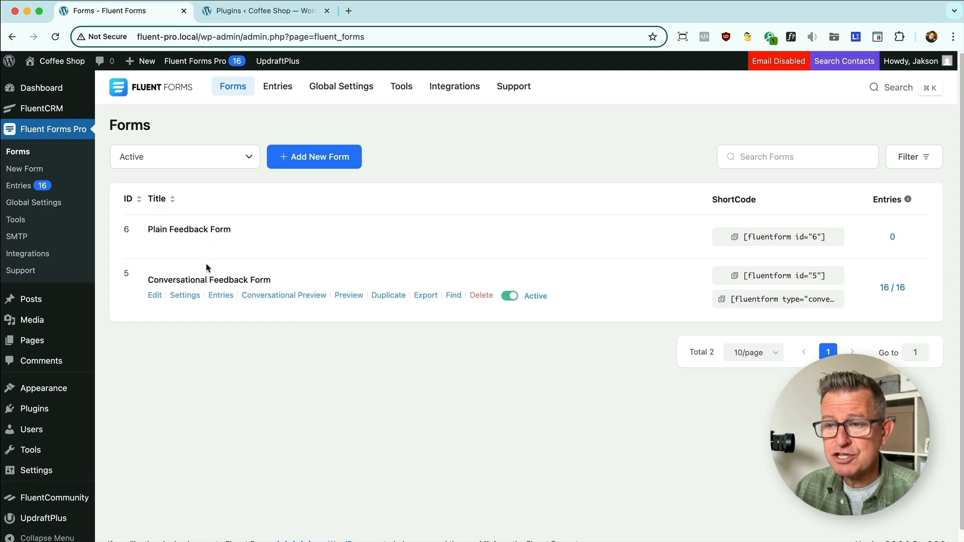
click(320, 160)
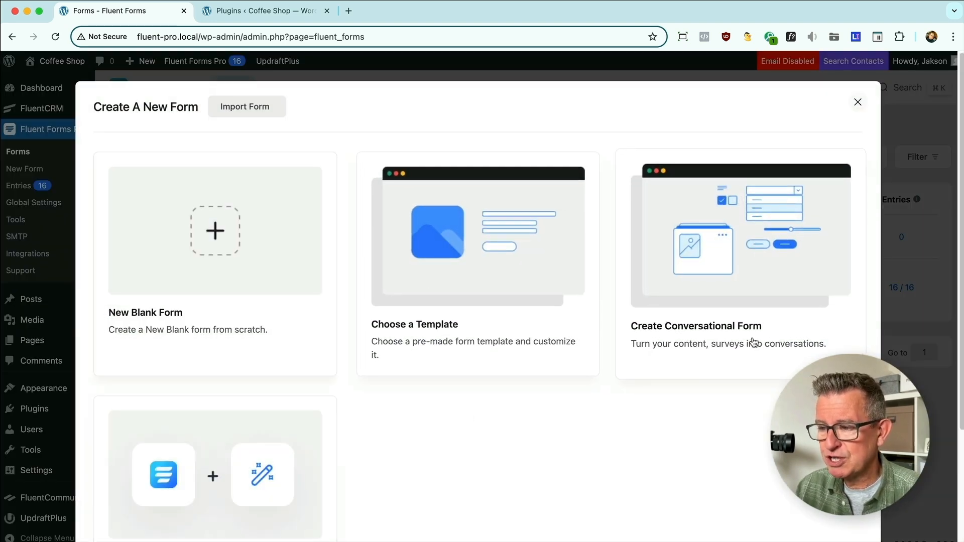
click(857, 103)
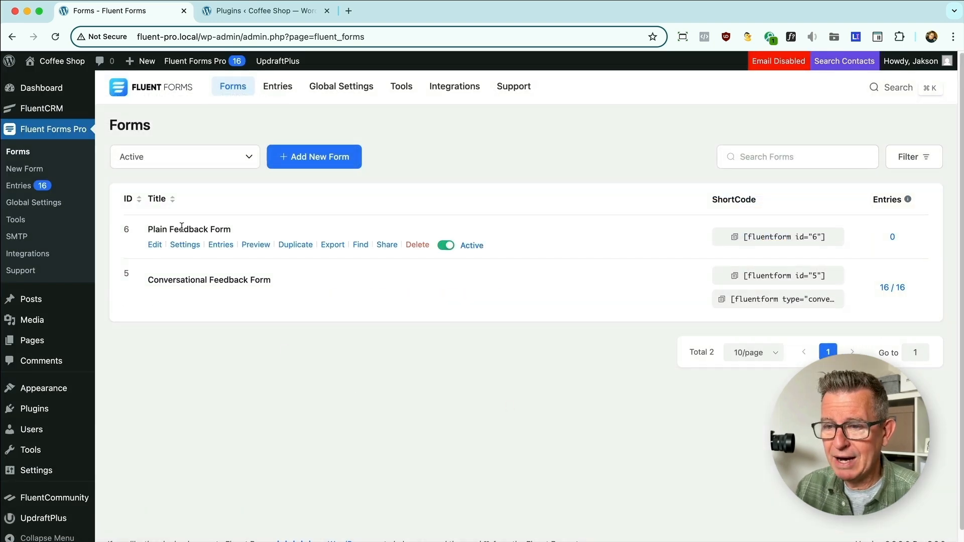
Open the Plain Feedback Form in the editor and examine the customization settings of its question fields.
click(154, 249)
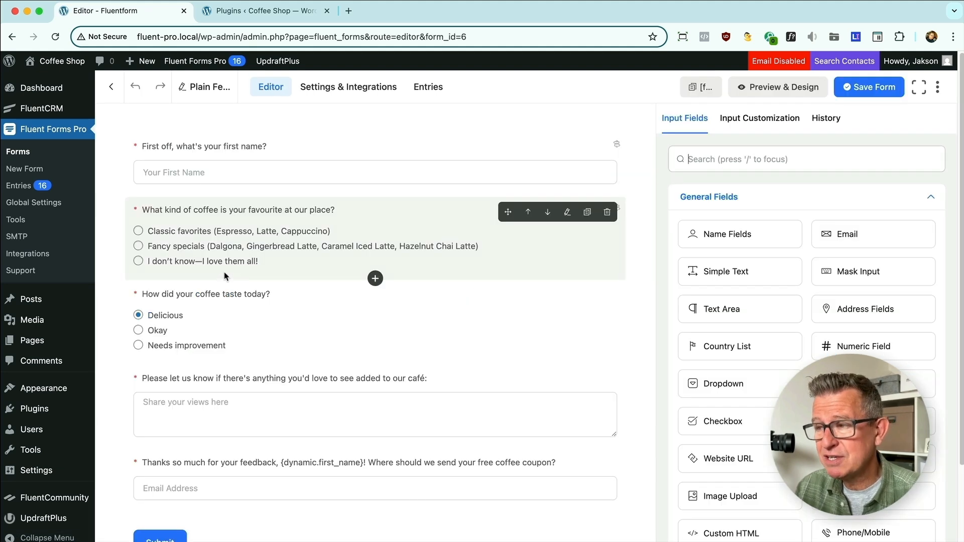
click(938, 88)
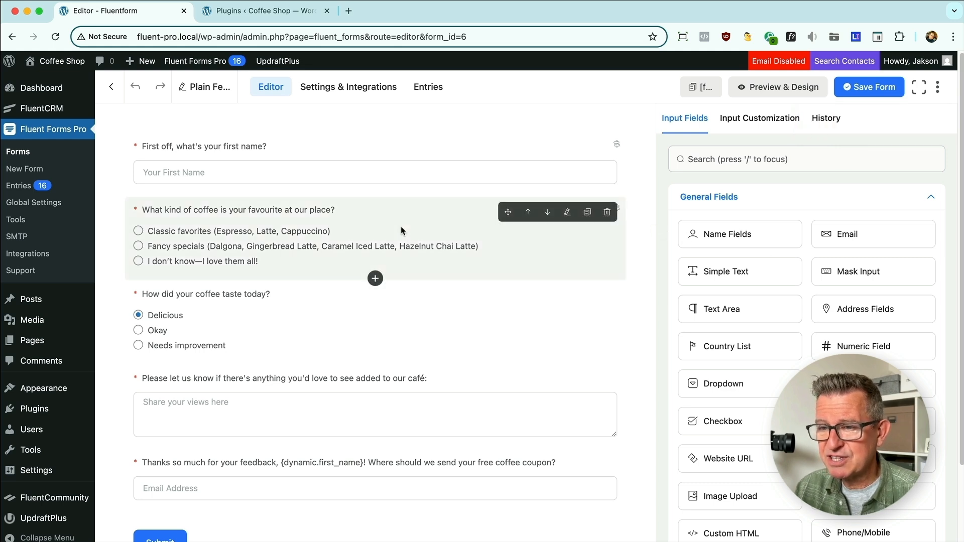
click(426, 149)
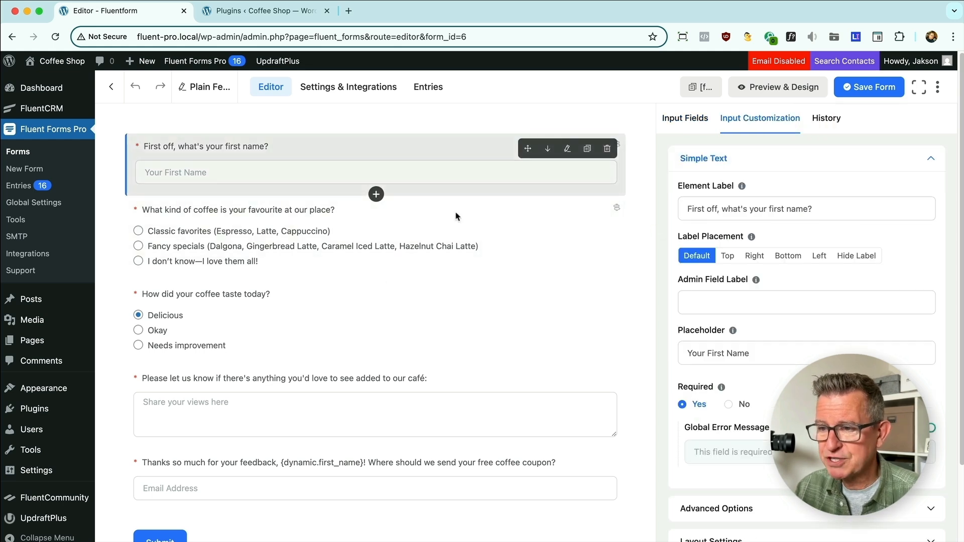
click(458, 152)
click(465, 215)
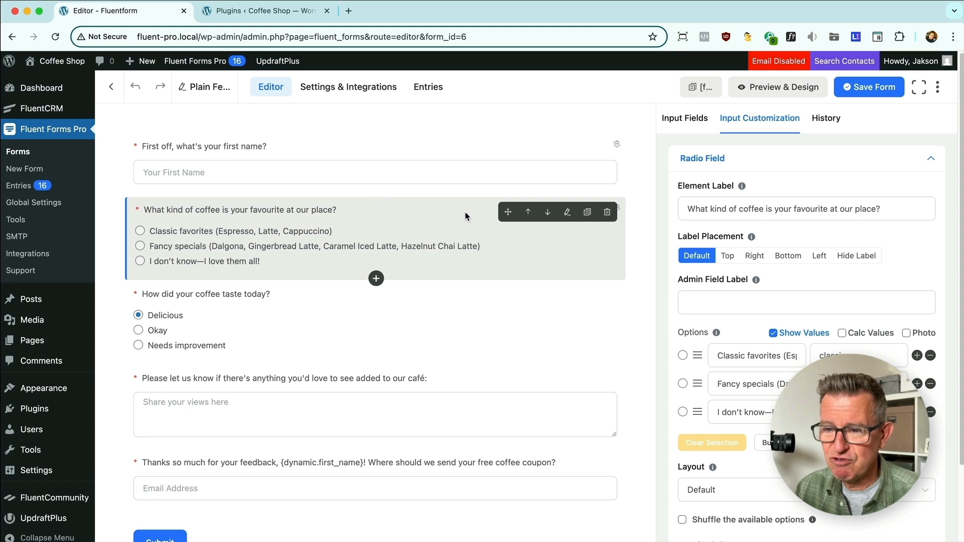
click(474, 306)
click(484, 416)
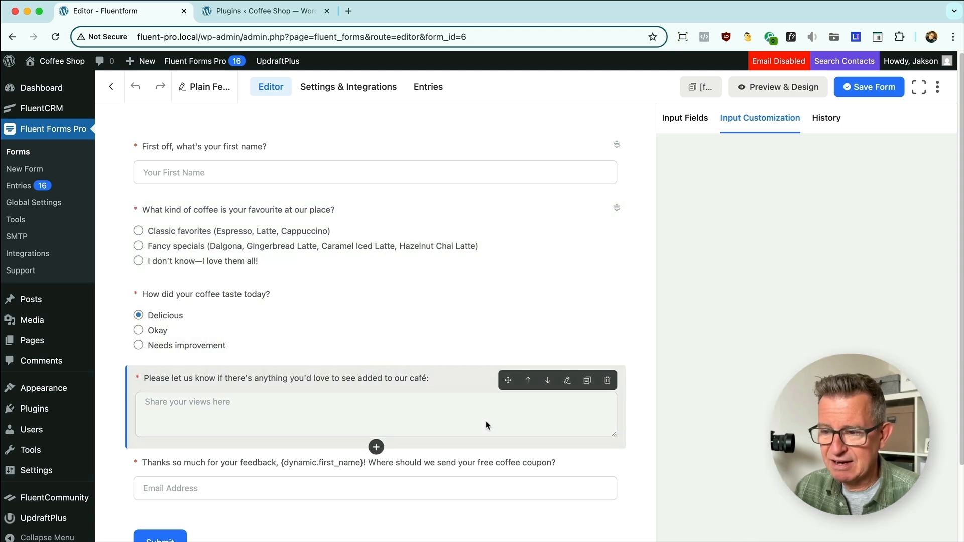
click(391, 489)
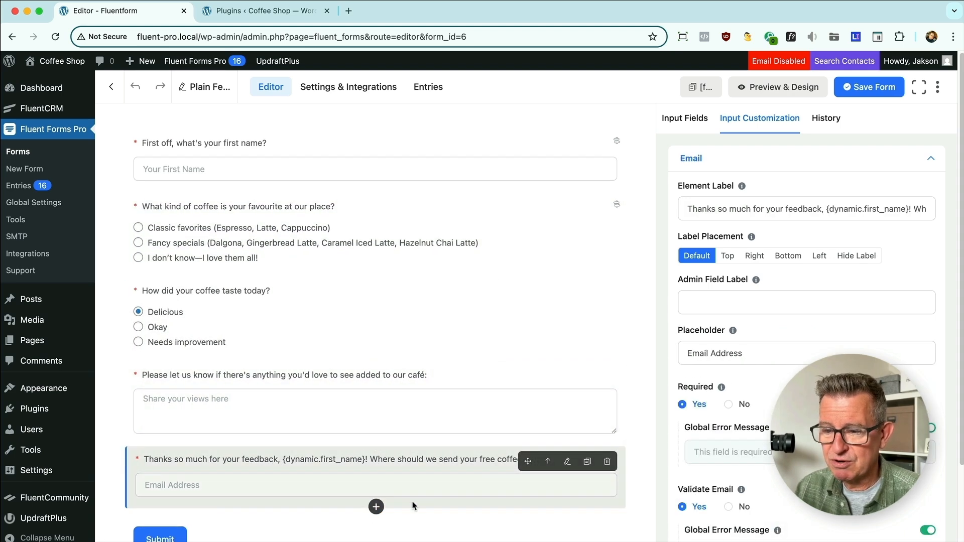
scroll(463, 442, down, 3)
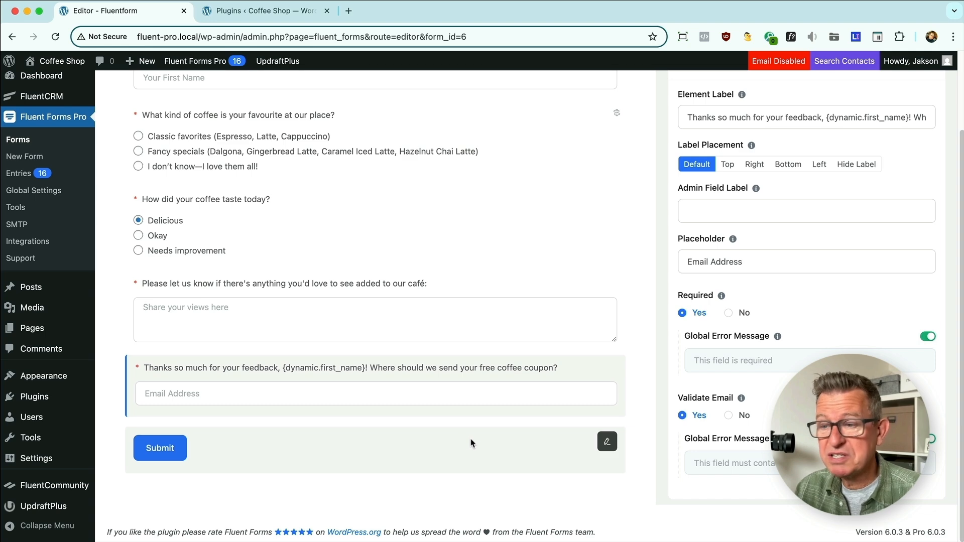
Open the Conversational Feedback Form in the form editor in a separate browser tab.
right_click(34, 140)
click(80, 145)
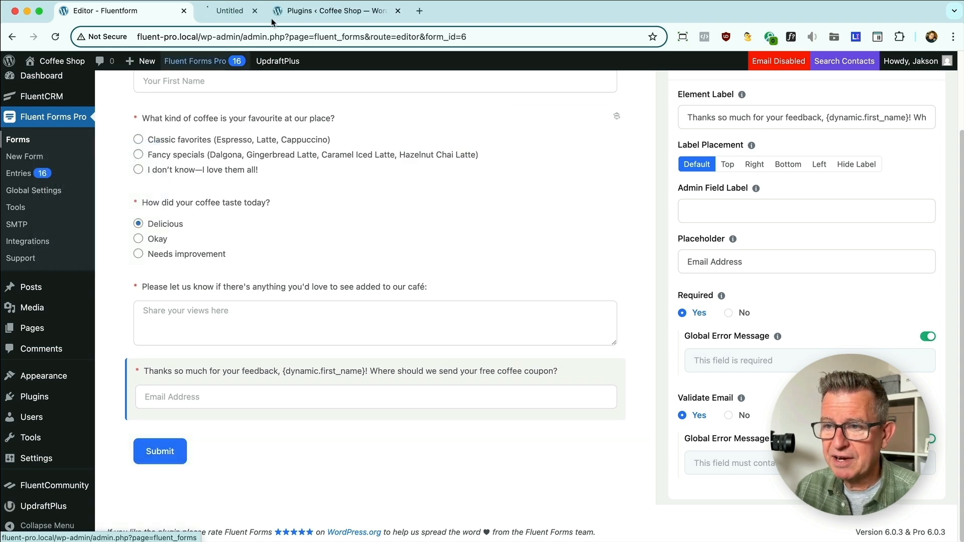
click(256, 10)
click(192, 280)
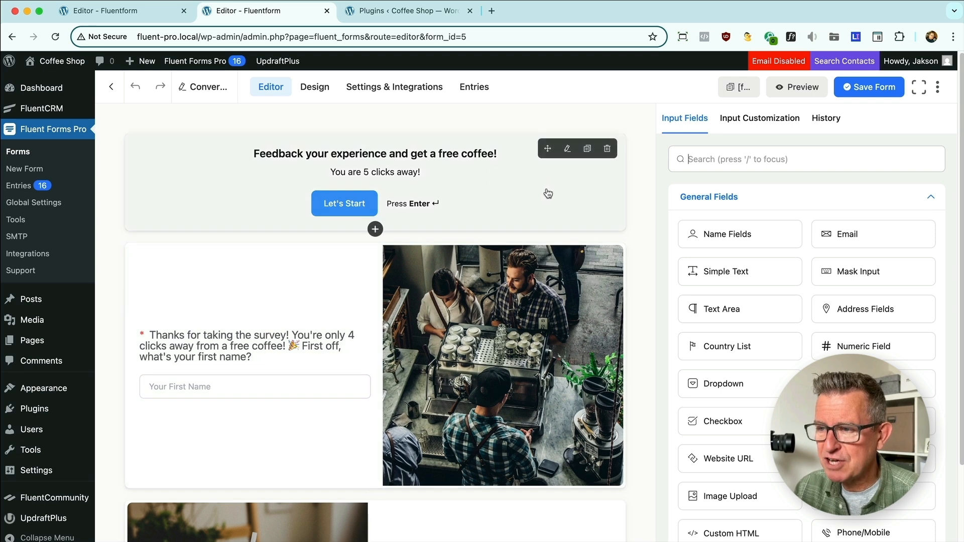
Examine the welcome screen's customization settings and reload the live survey page in Firefox for comparison.
click(549, 208)
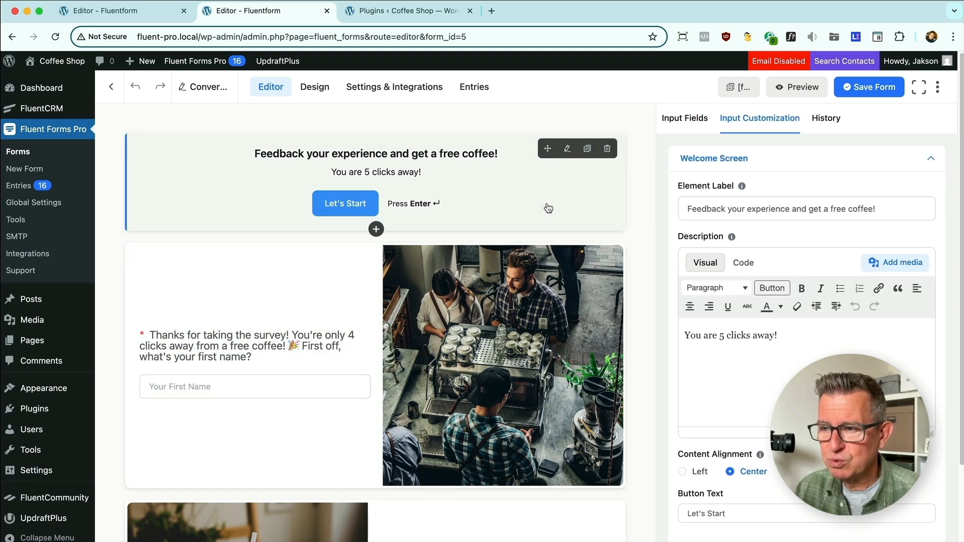
key(super+Tab)
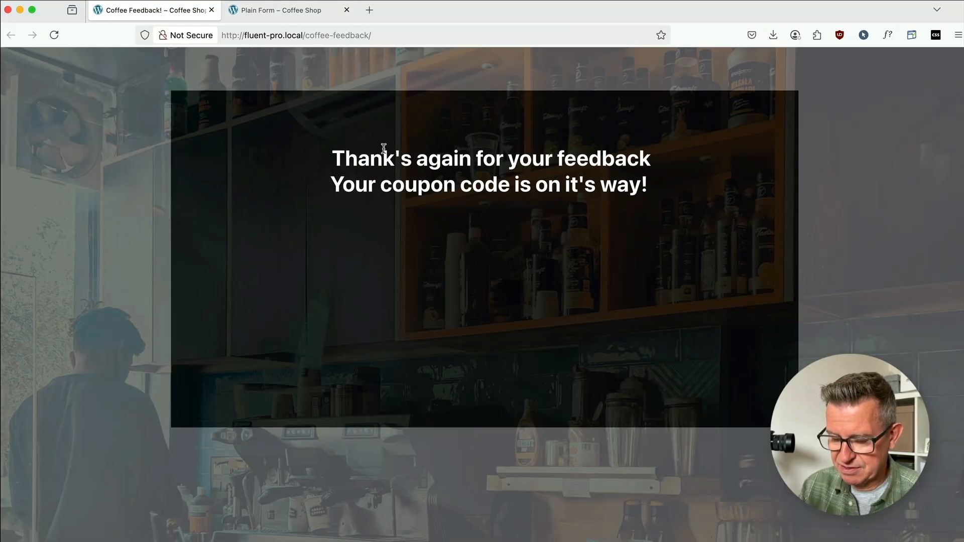
key(super+r)
key(super+Tab)
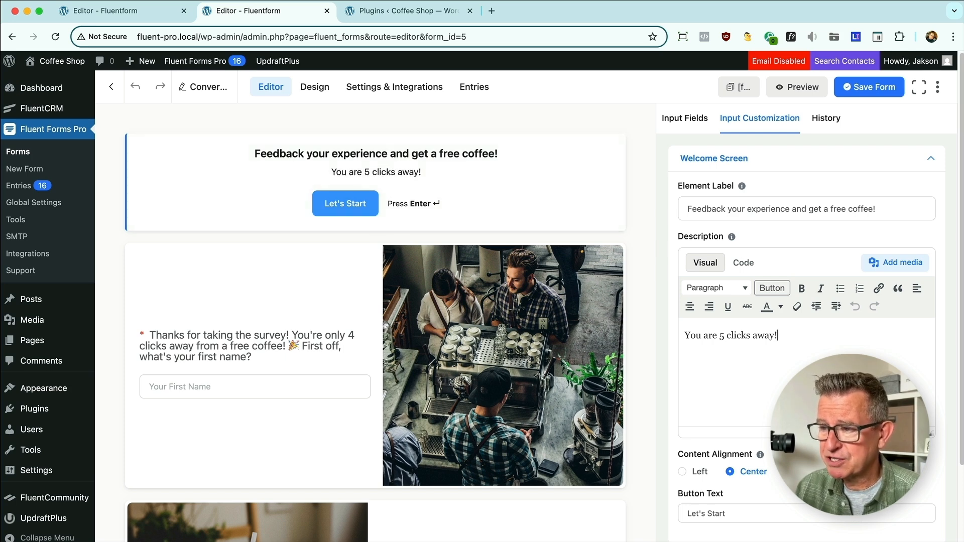
scroll(751, 481, down, 2)
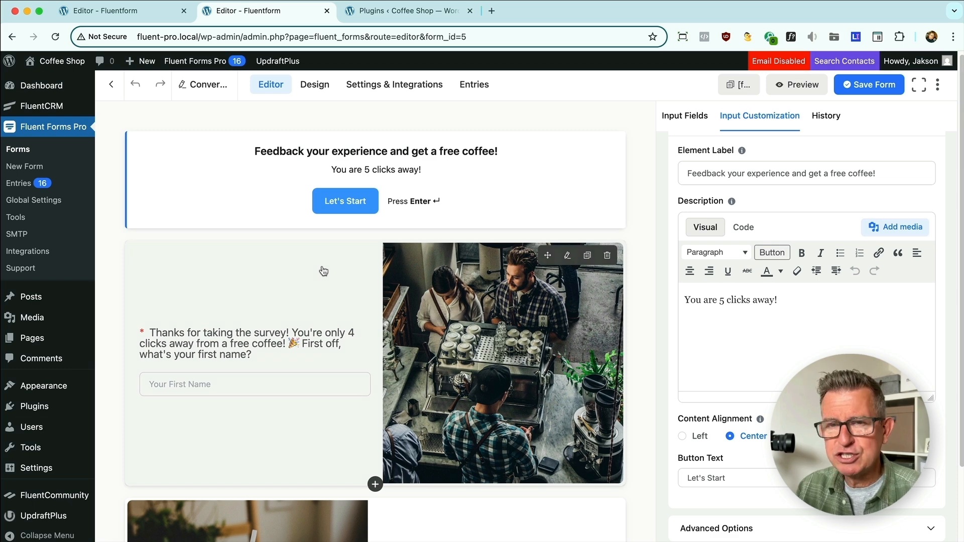
Switch the first-name question in the conversational form to the layout type without media.
click(358, 274)
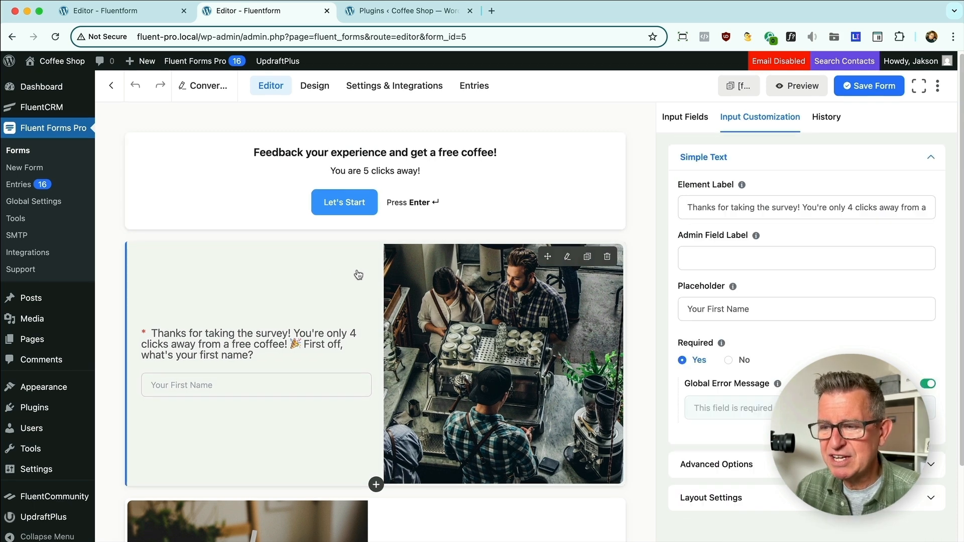
scroll(782, 332, down, 3)
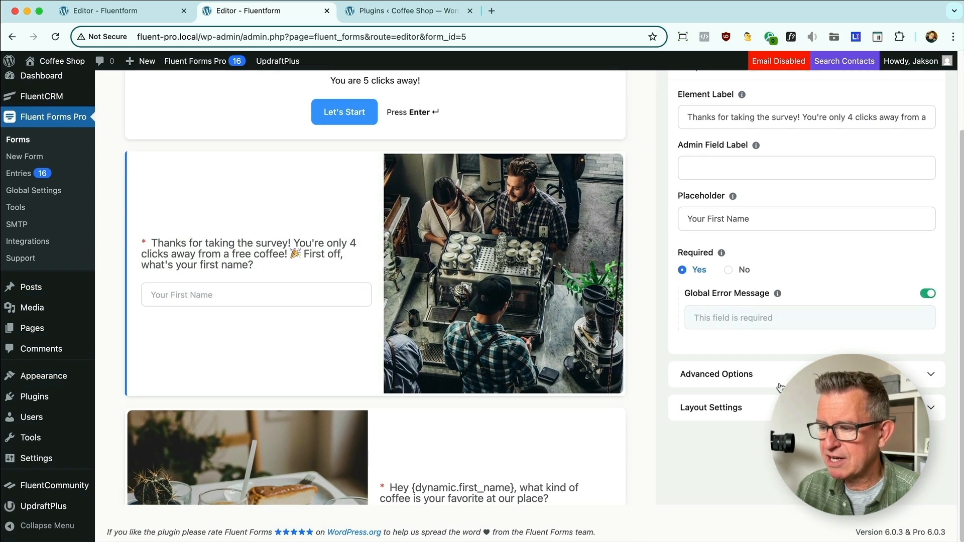
click(734, 407)
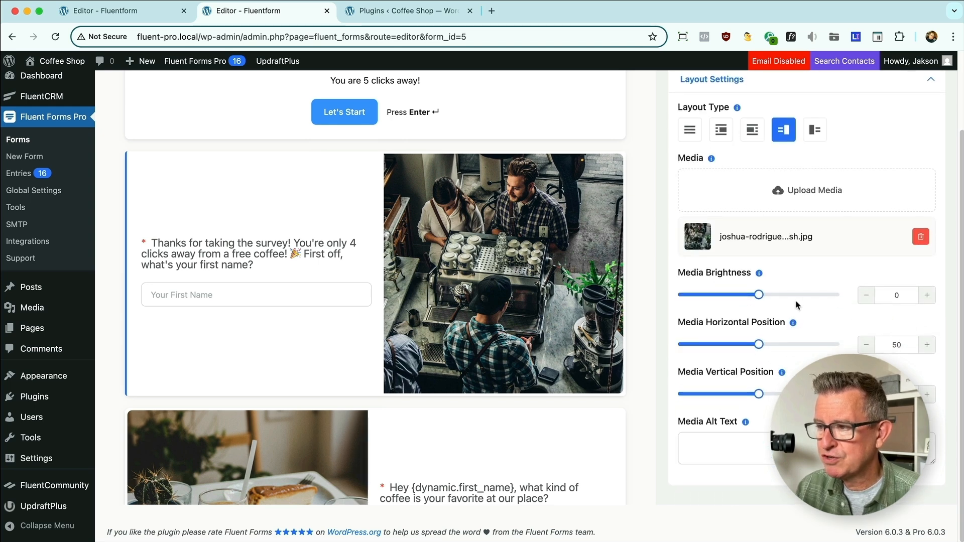
scroll(794, 303, down, 1)
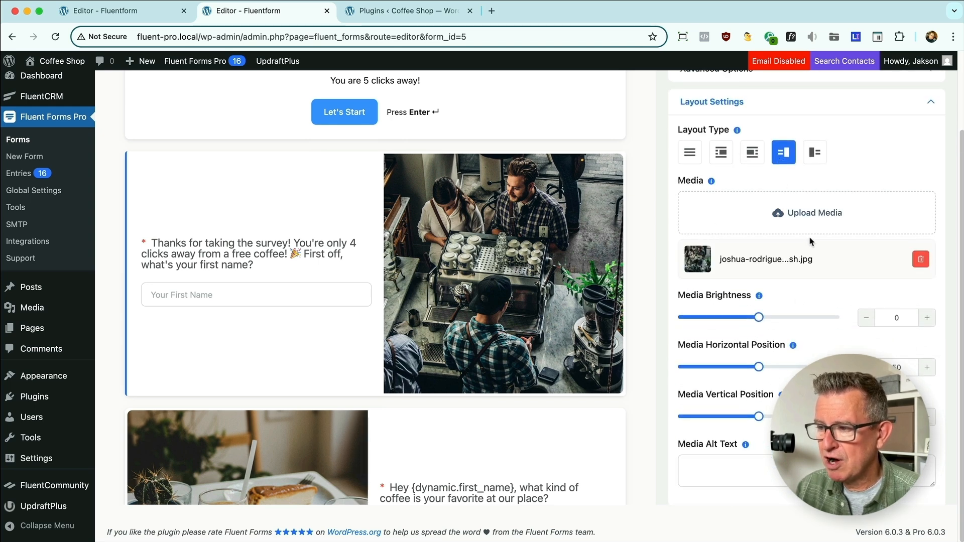
click(689, 152)
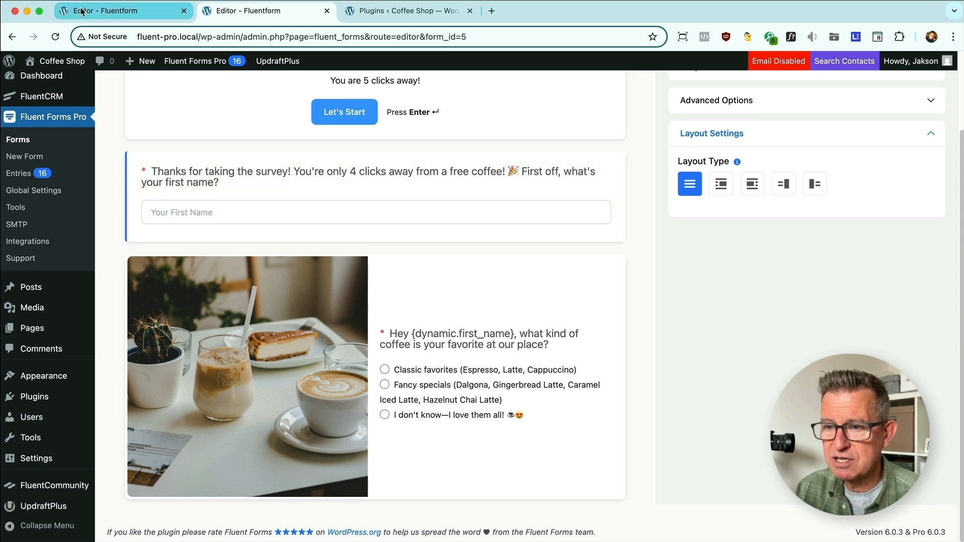
Examine the first-name question in the Plain Feedback Form for comparison with the conversational version.
click(115, 10)
scroll(261, 209, up, 1)
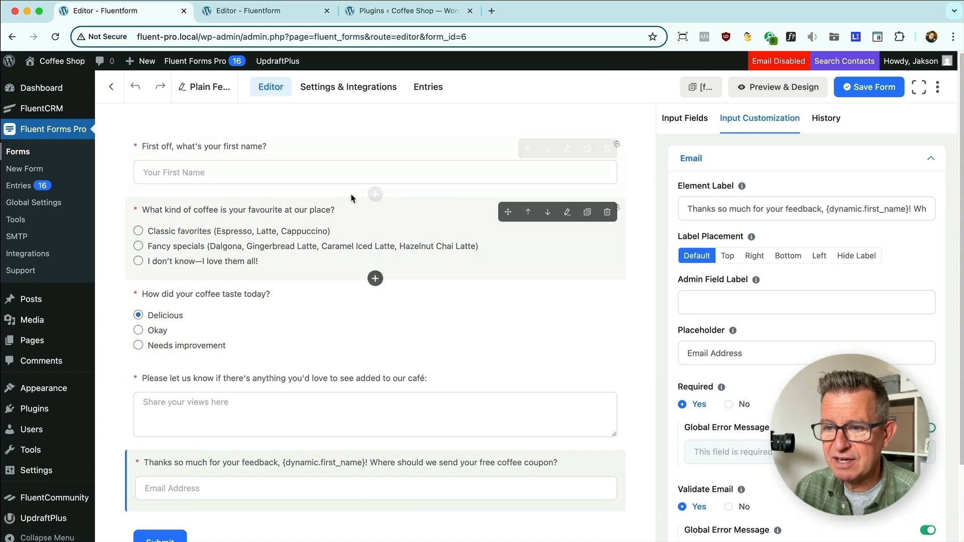
click(374, 151)
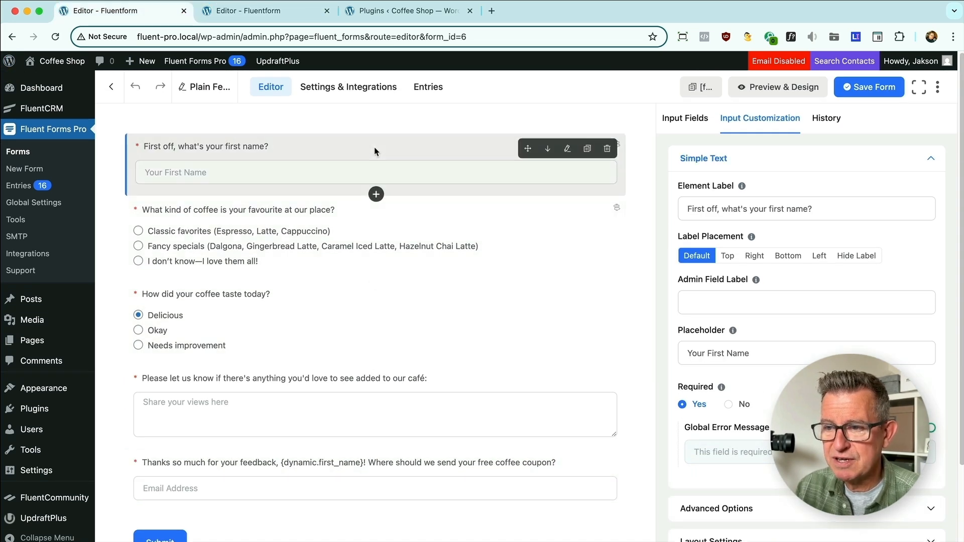
Return to the conversational form and restore the first-name question's layout with the media to the right of the text.
click(243, 13)
click(277, 184)
scroll(278, 184, up, 2)
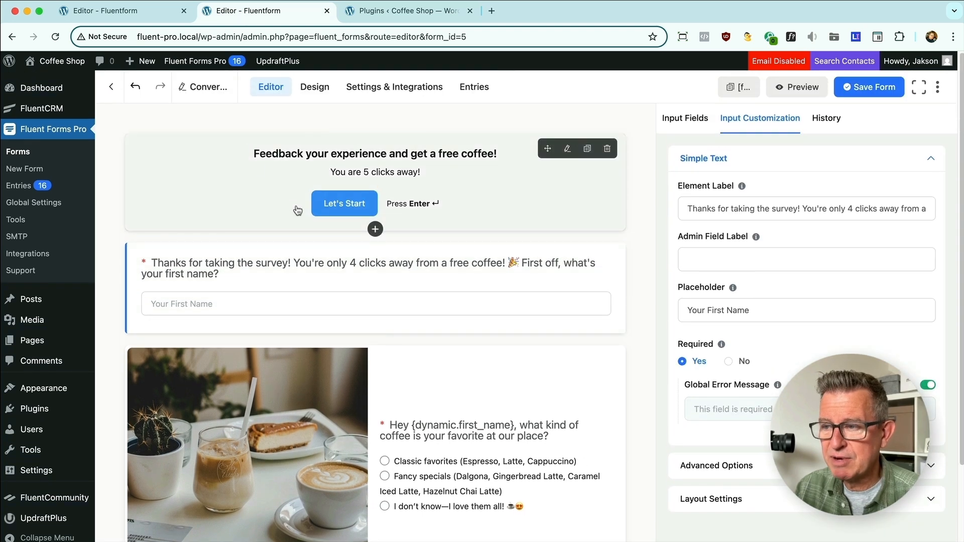
scroll(772, 358, down, 2)
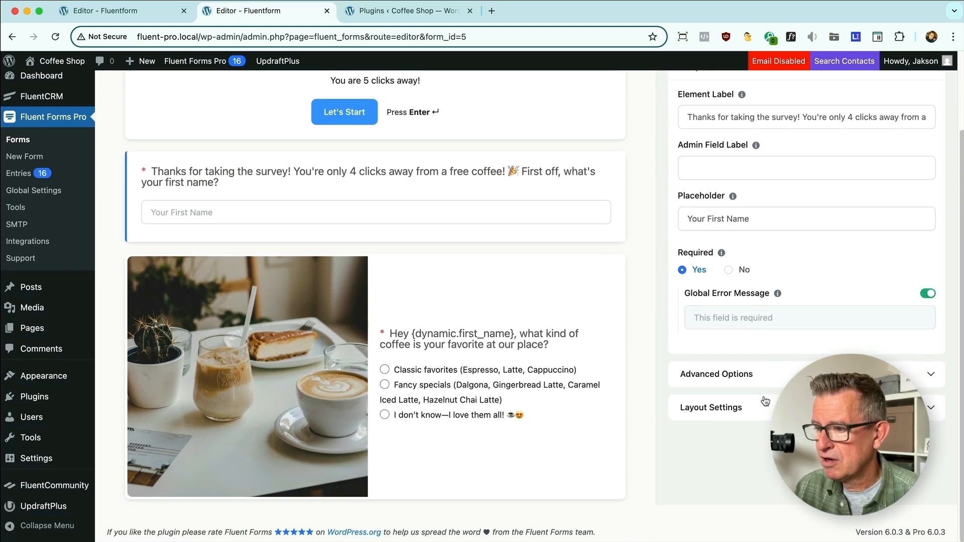
click(764, 402)
click(791, 187)
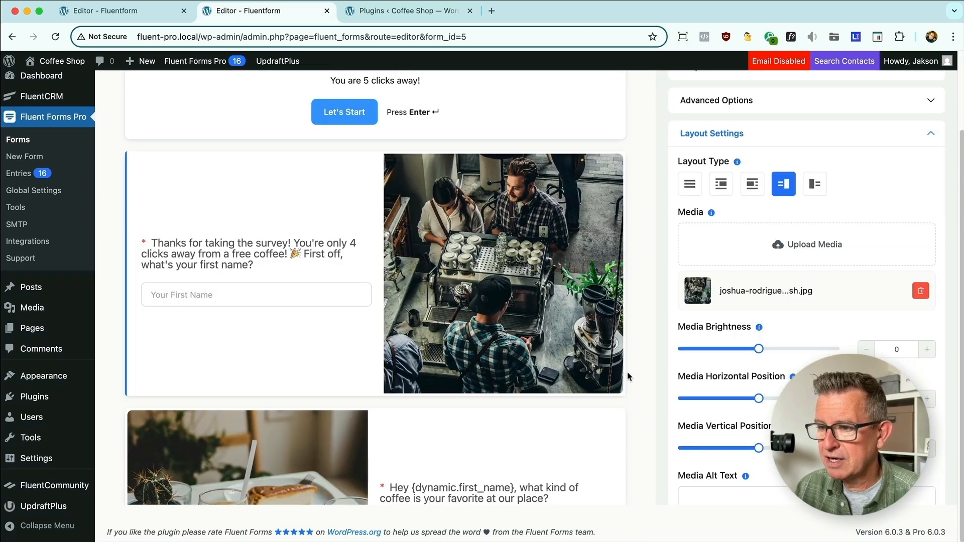
Examine the favorite-coffee question's settings and compare its answer options with the follow-up questions for each coffee type.
scroll(546, 370, down, 2)
click(470, 320)
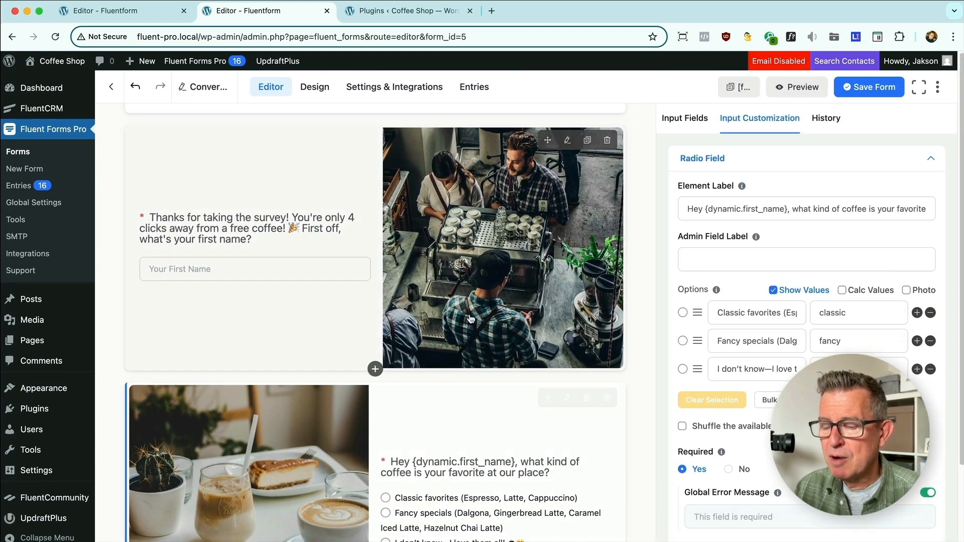
scroll(496, 332, down, 8)
scroll(496, 332, down, 5)
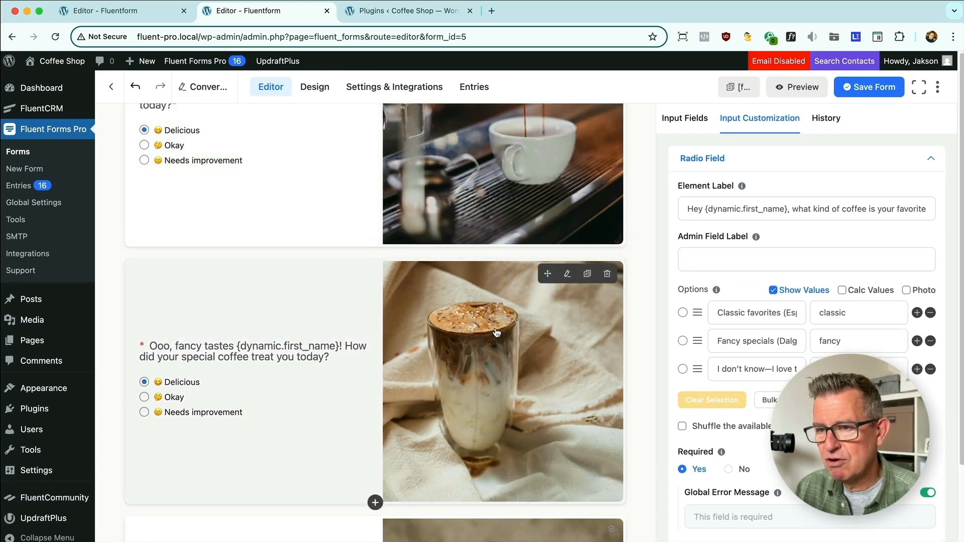
scroll(497, 332, up, 5)
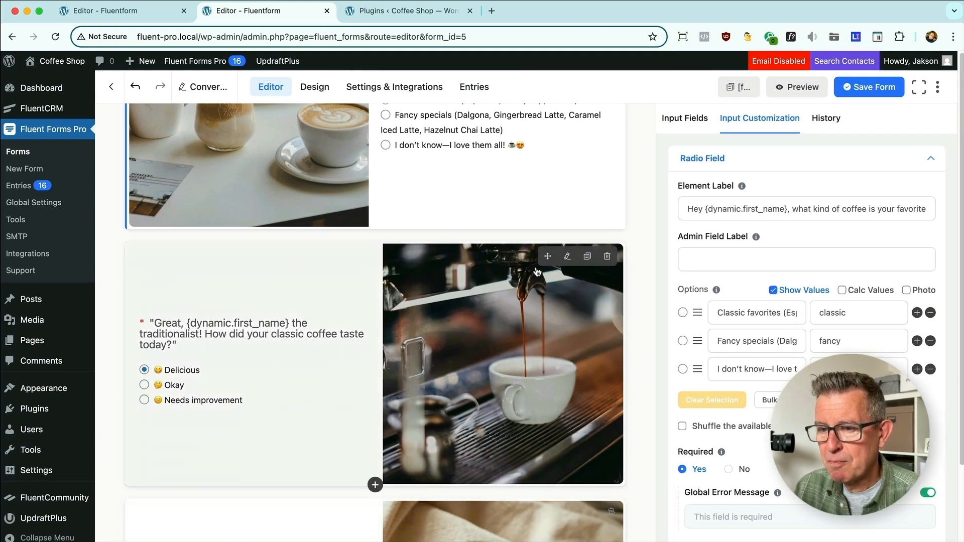
scroll(504, 339, up, 5)
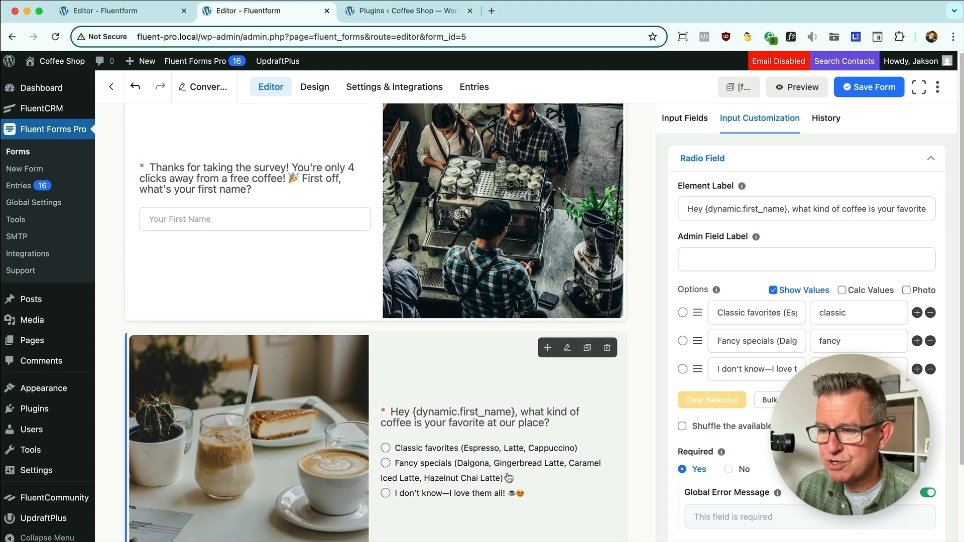
scroll(504, 434, down, 8)
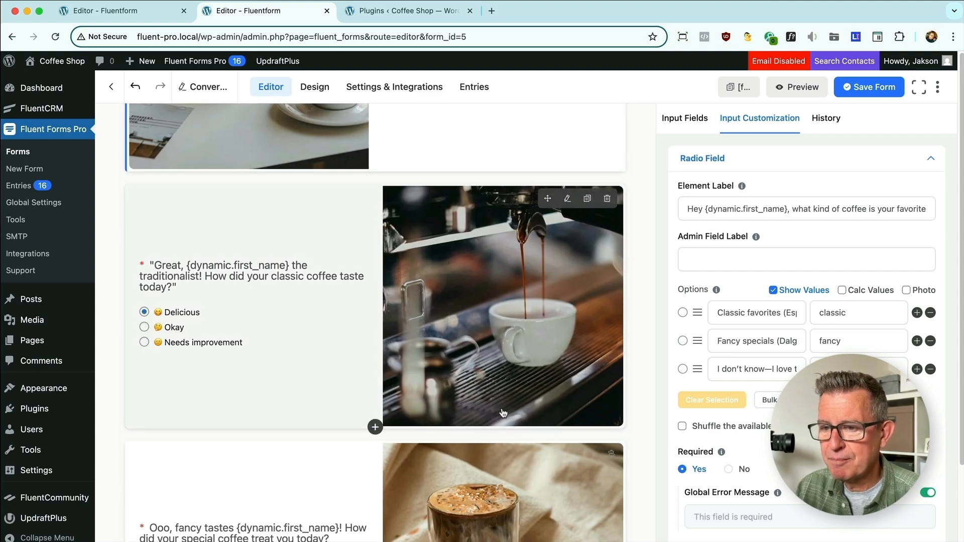
Examine the classic-coffee follow-up question's conditional logic and the answers available for its condition, keeping Classic favorites.
click(502, 424)
scroll(804, 402, down, 5)
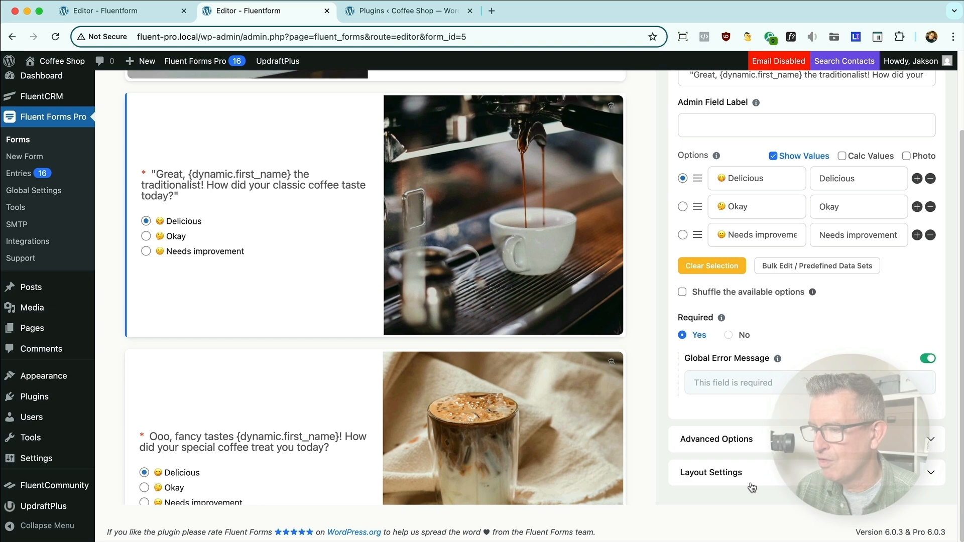
click(752, 442)
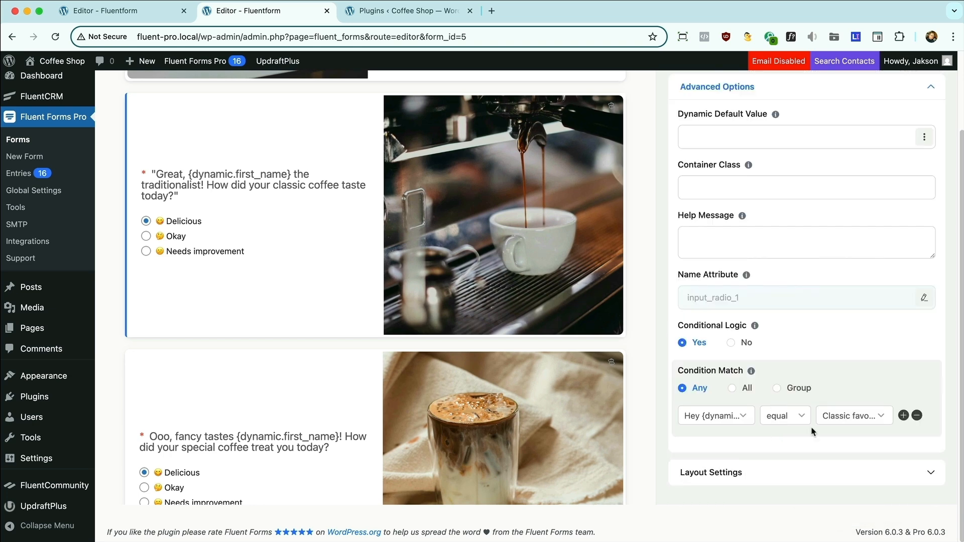
click(862, 424)
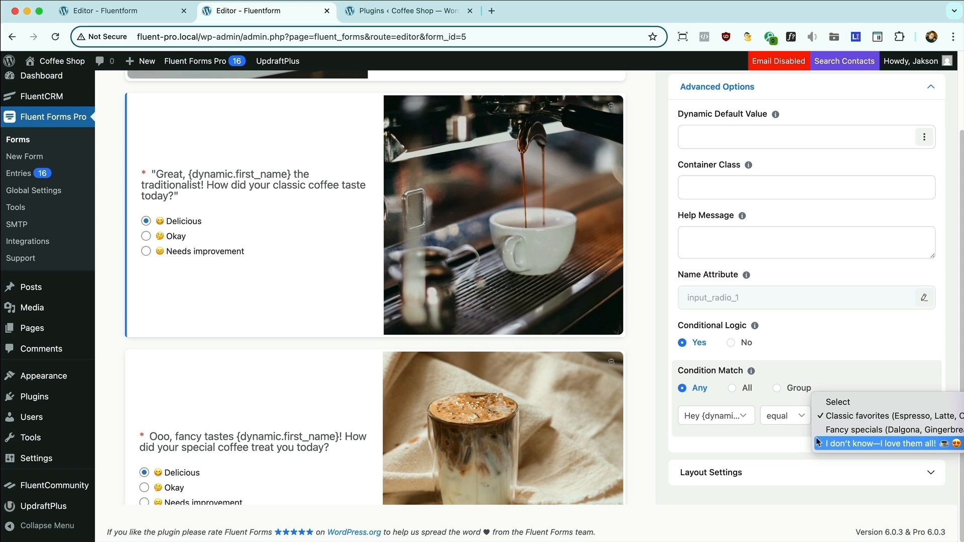
click(374, 324)
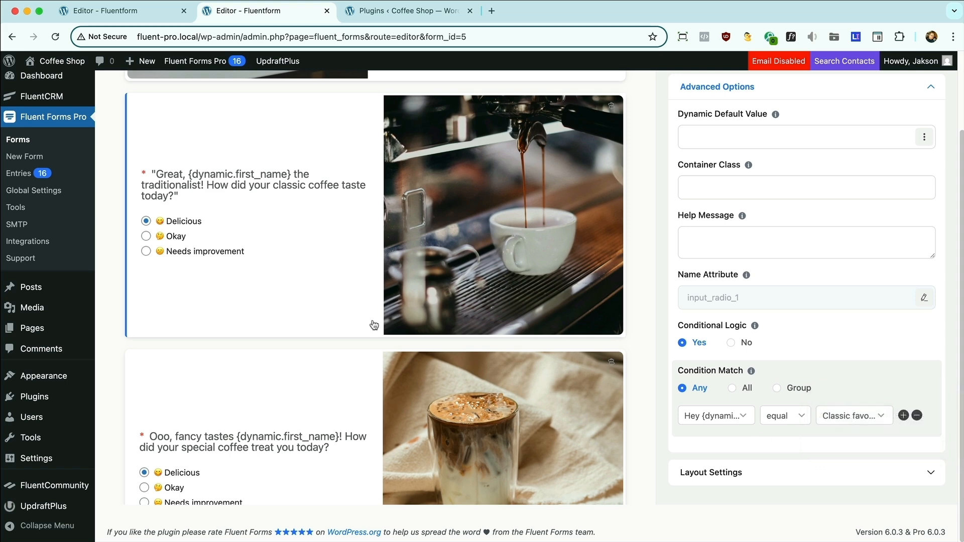
Examine the settings of the fancy-coffee and coffee-lover follow-up questions, including the coffee-lover question's layout settings.
click(345, 396)
scroll(251, 402, down, 5)
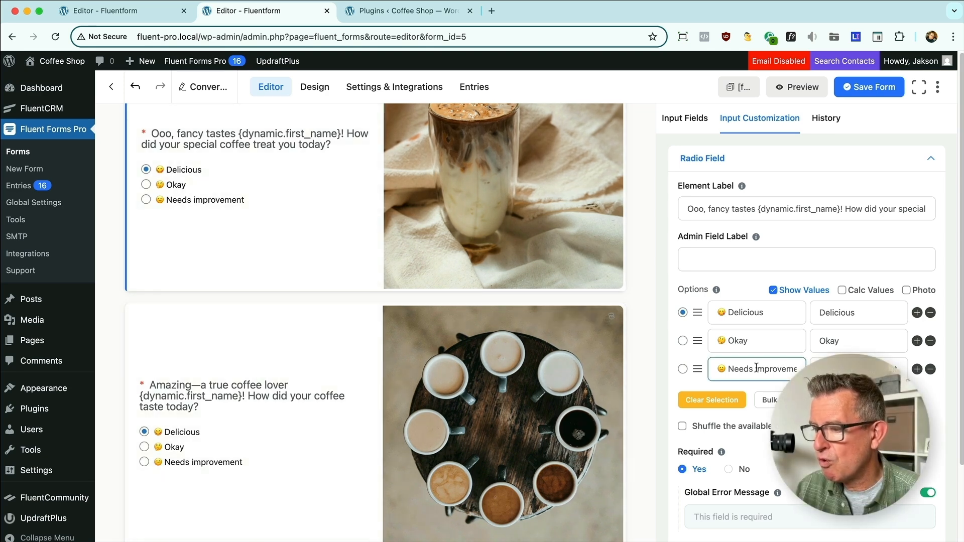
click(354, 441)
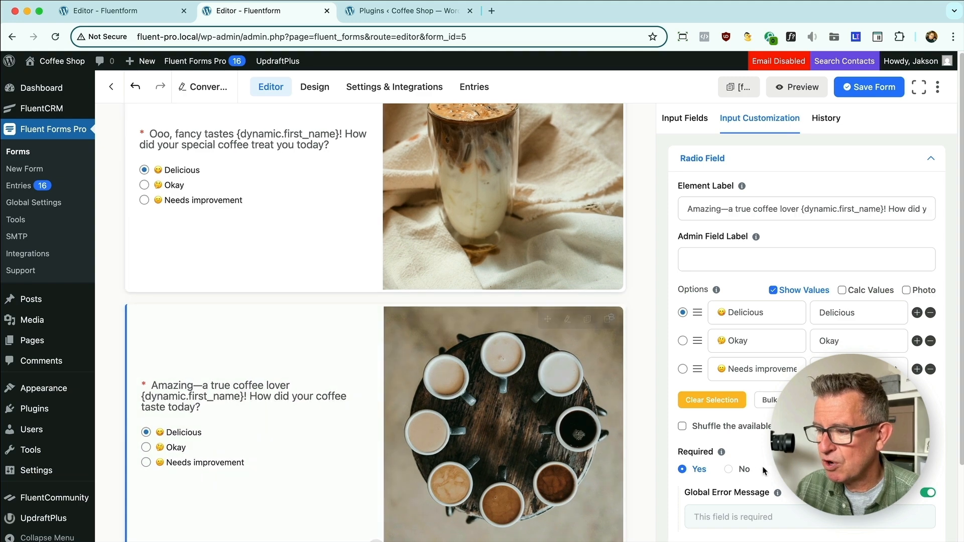
scroll(723, 502, down, 3)
click(726, 473)
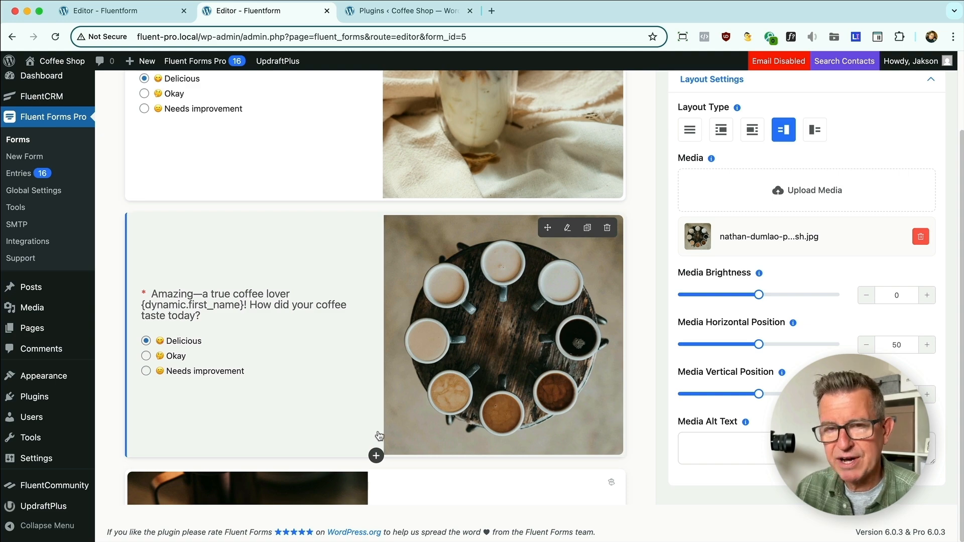
Compare the coffee-lover question's Delicious, Okay and Needs improvement ratings with the text questions that follow them.
scroll(379, 436, down, 12)
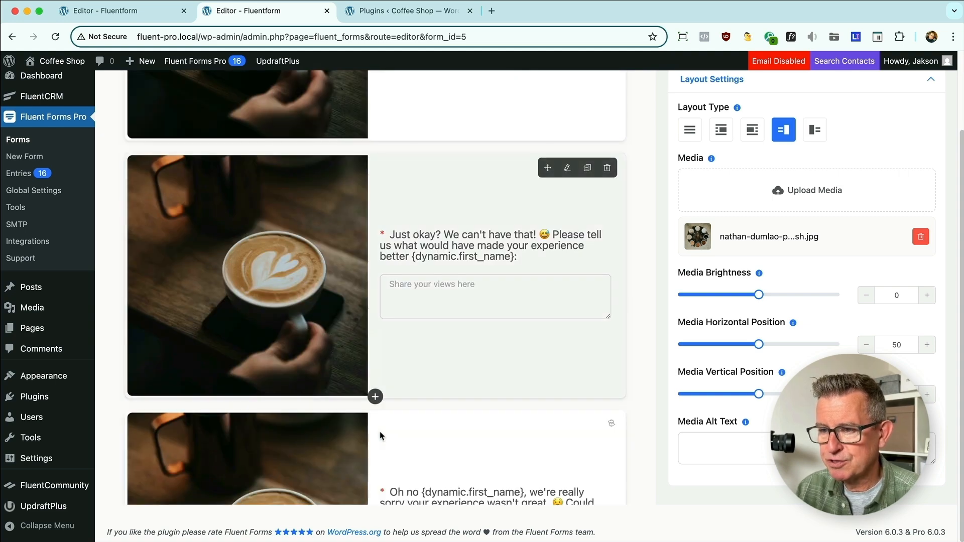
scroll(381, 435, up, 9)
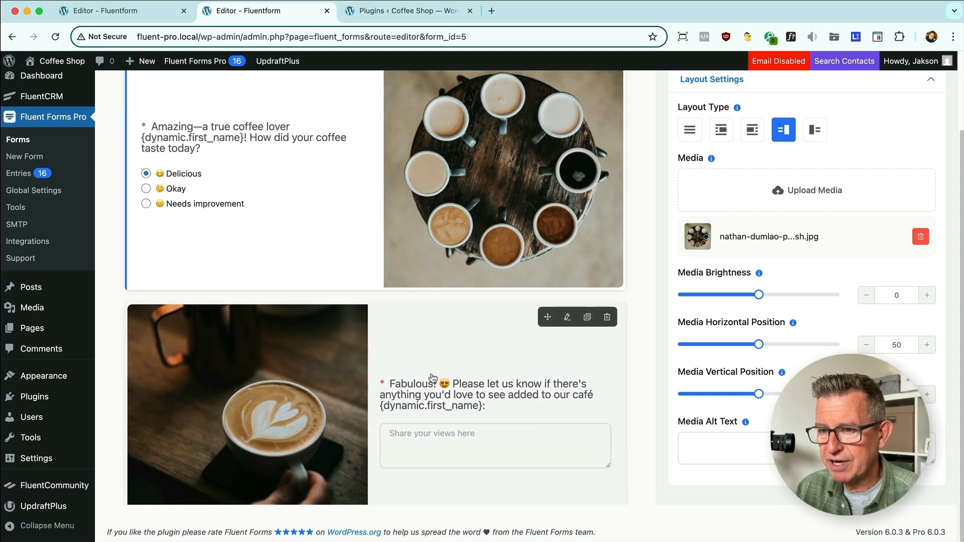
scroll(434, 384, up, 2)
scroll(312, 306, up, 5)
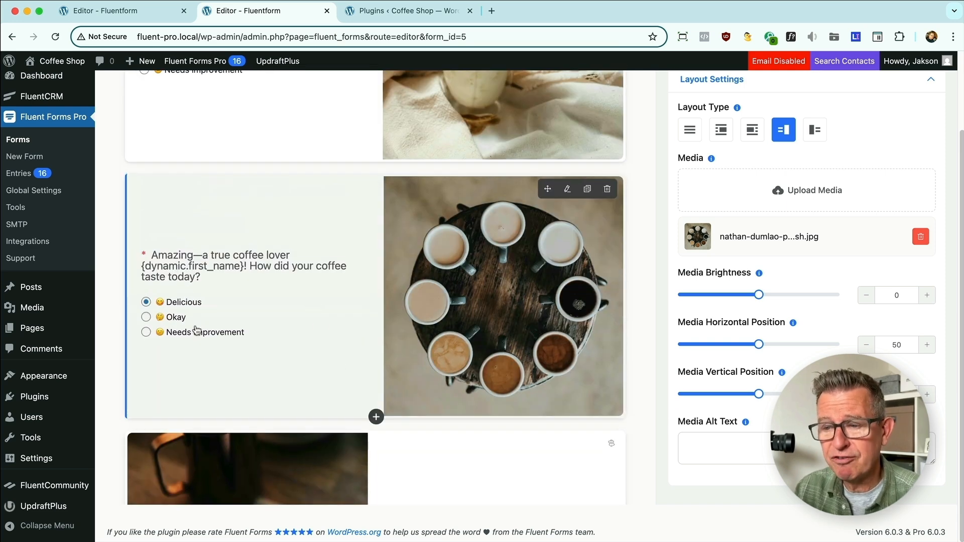
scroll(309, 297, down, 1)
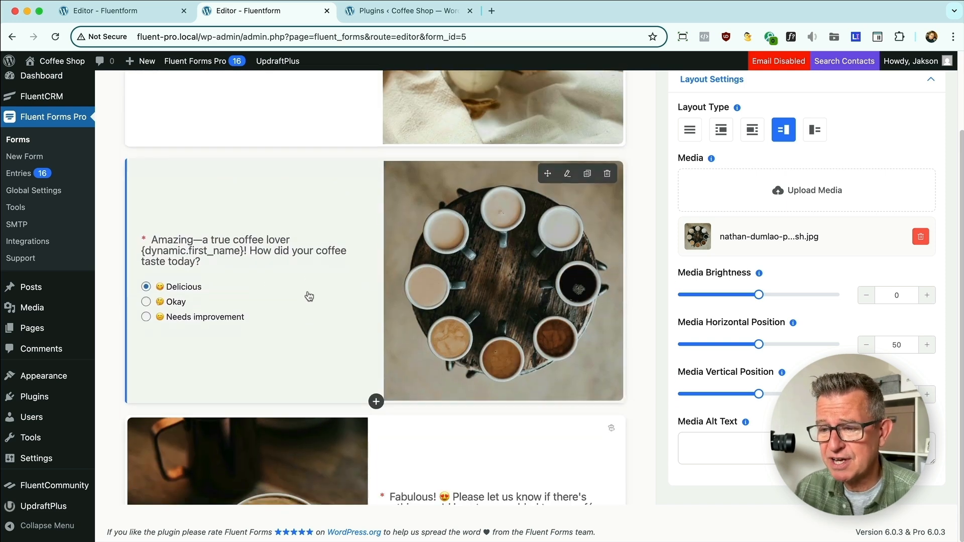
scroll(309, 296, down, 3)
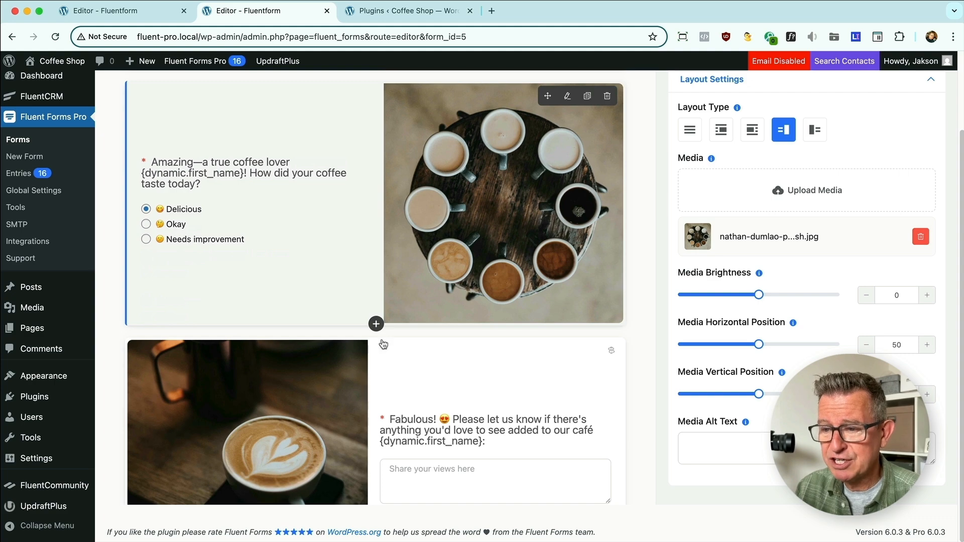
scroll(407, 351, down, 10)
scroll(421, 272, up, 10)
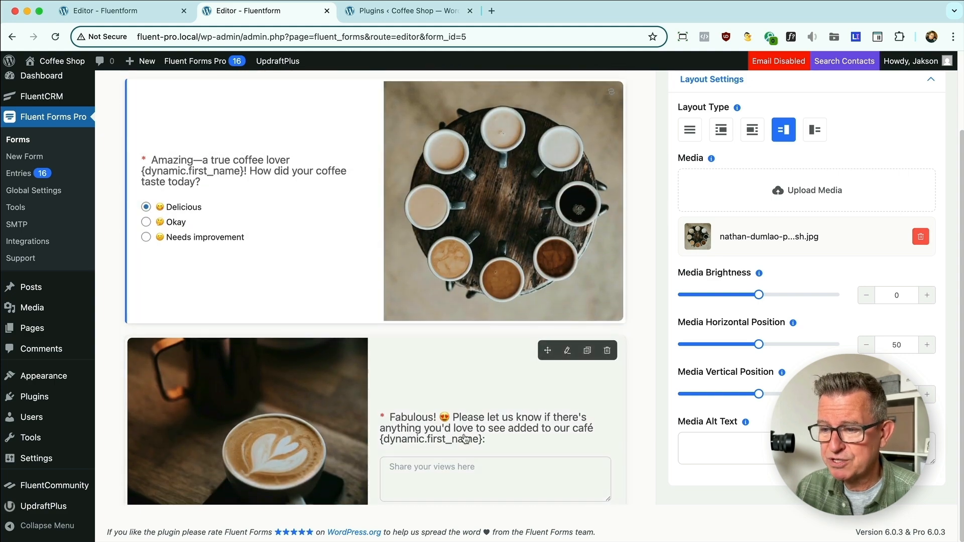
Review the wording of the three text follow-up questions and the coupon email question, and return to the start of the form.
scroll(466, 440, down, 2)
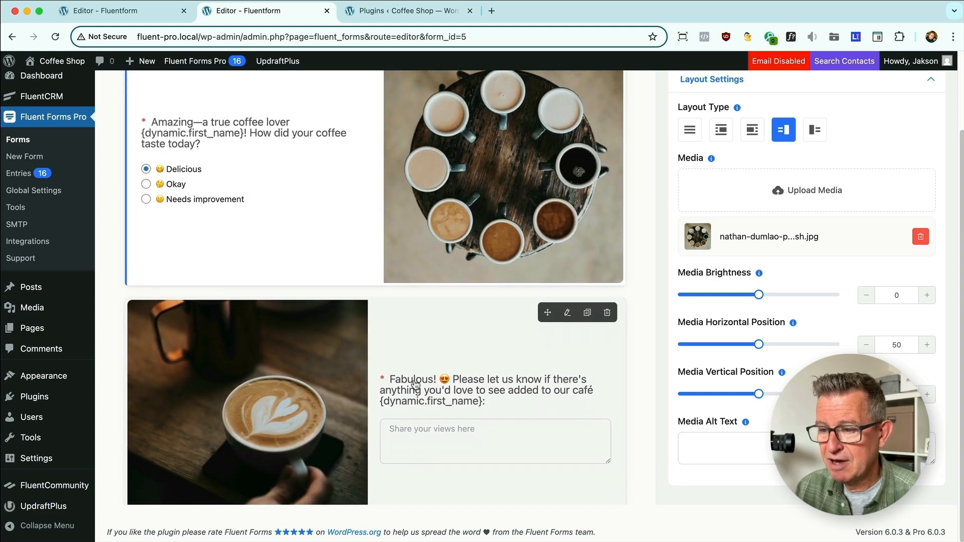
scroll(537, 410, down, 2)
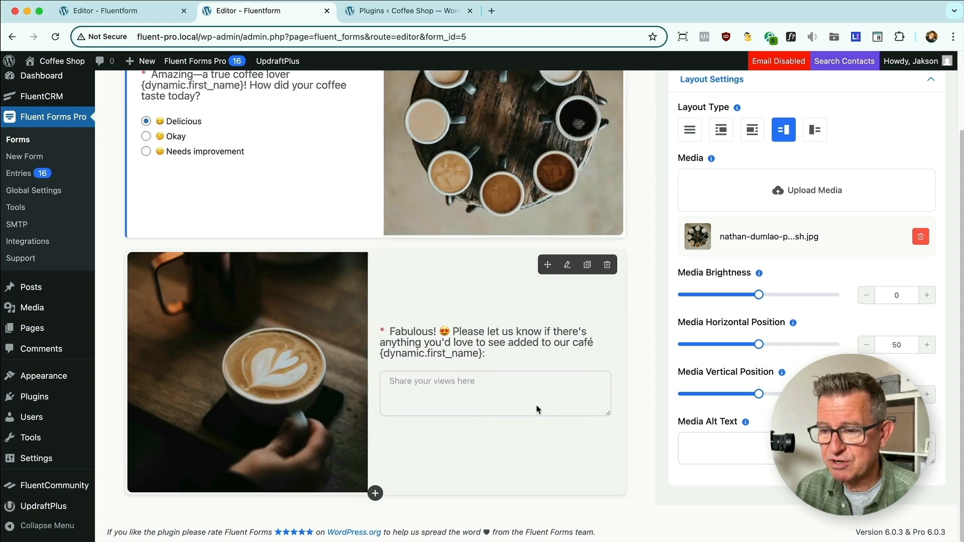
scroll(538, 409, down, 6)
scroll(516, 421, down, 2)
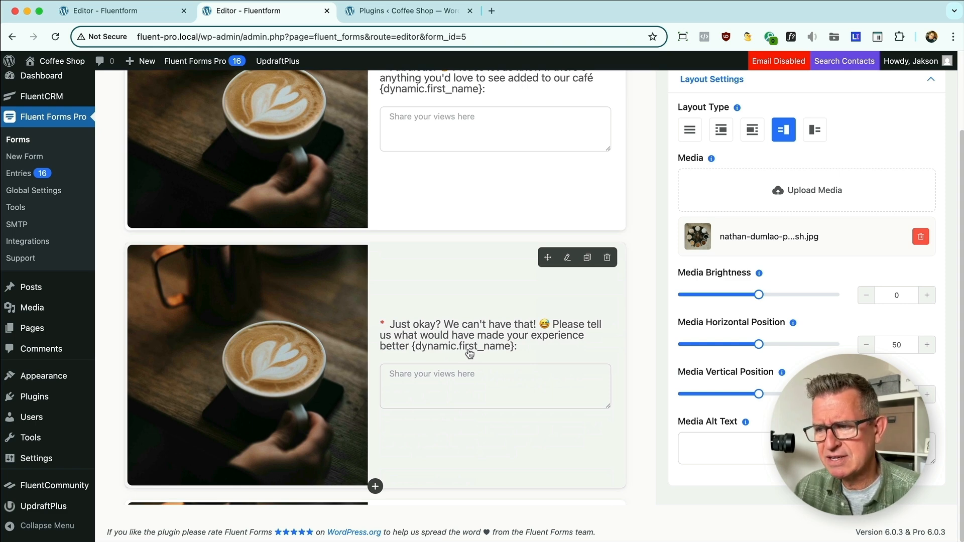
scroll(470, 353, down, 8)
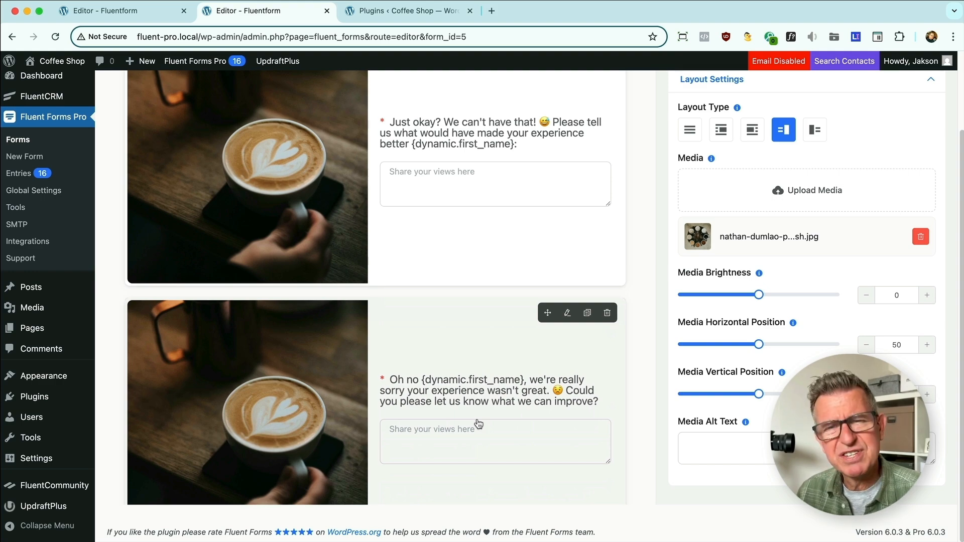
scroll(478, 424, down, 7)
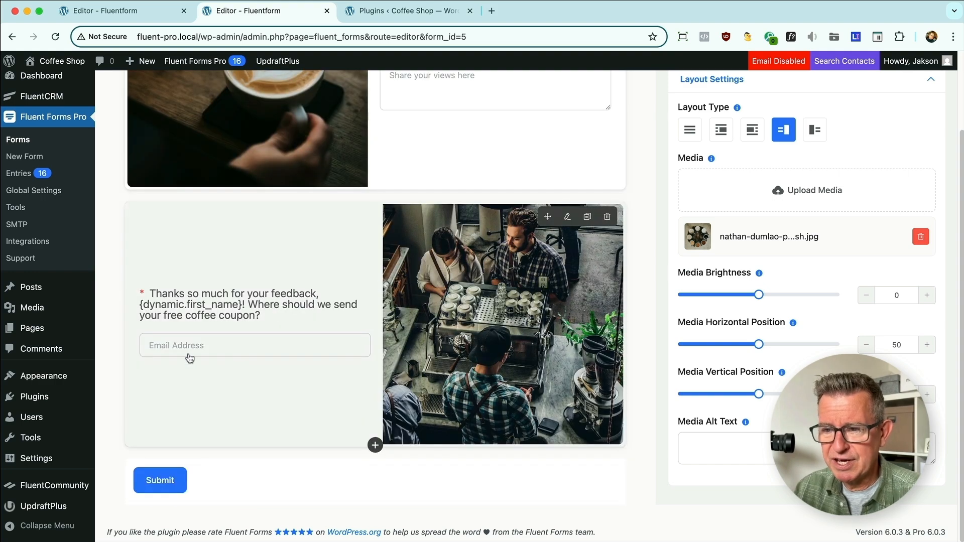
scroll(338, 358, up, 15)
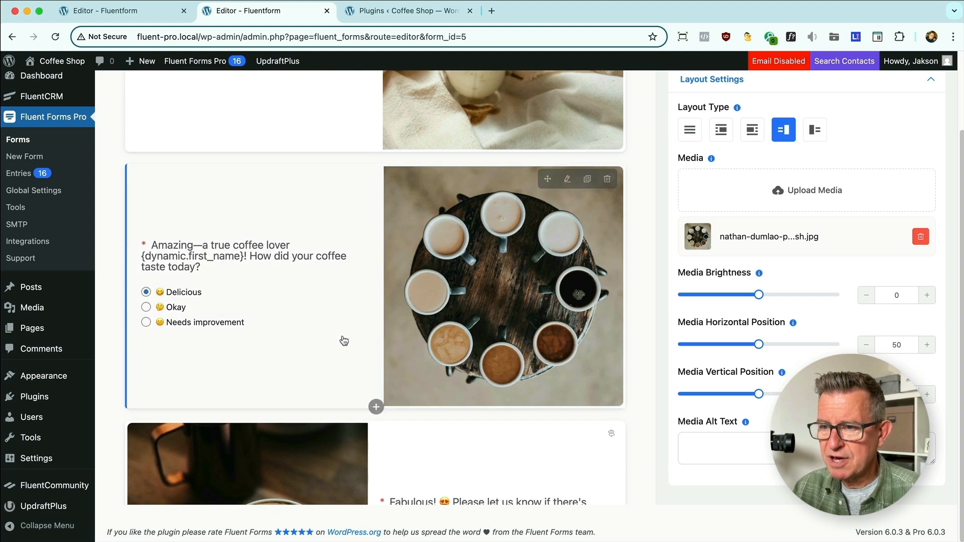
scroll(346, 340, up, 5)
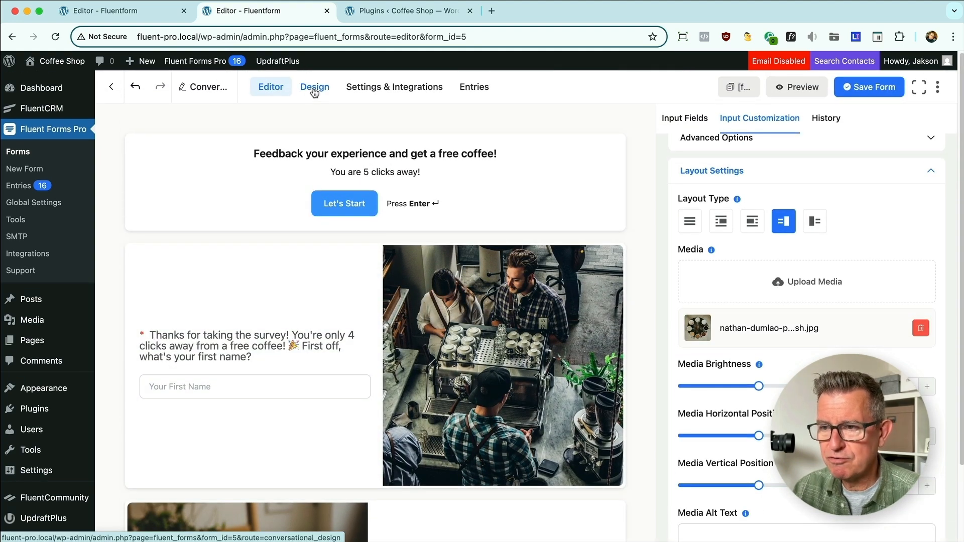
Open the conversational form's design settings and review its colors, background image, brightness and display options.
click(315, 88)
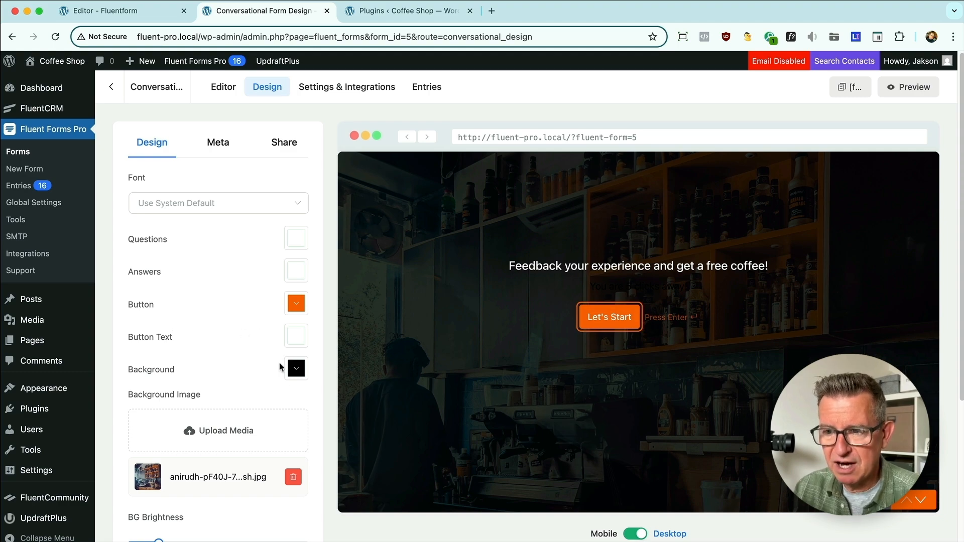
key(super+Tab)
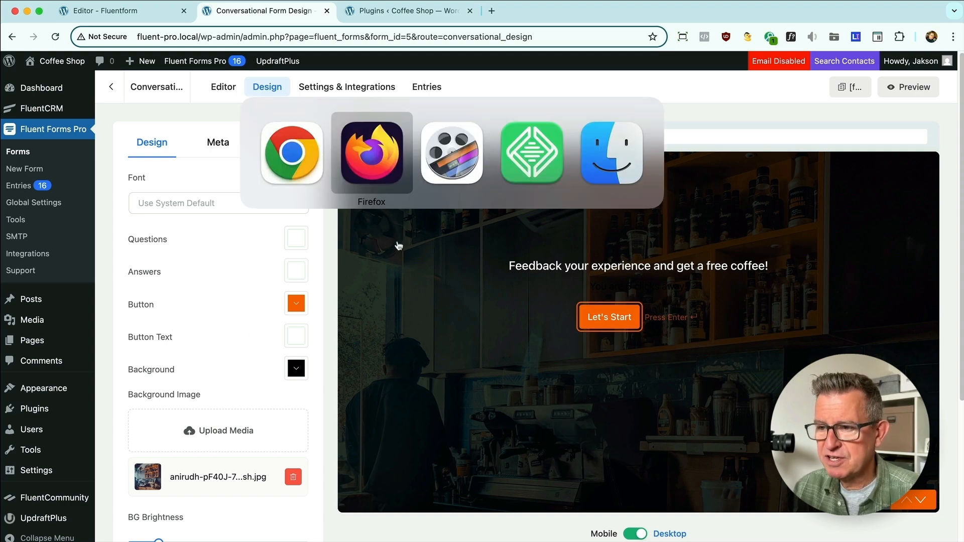
click(384, 158)
key(super+Tab)
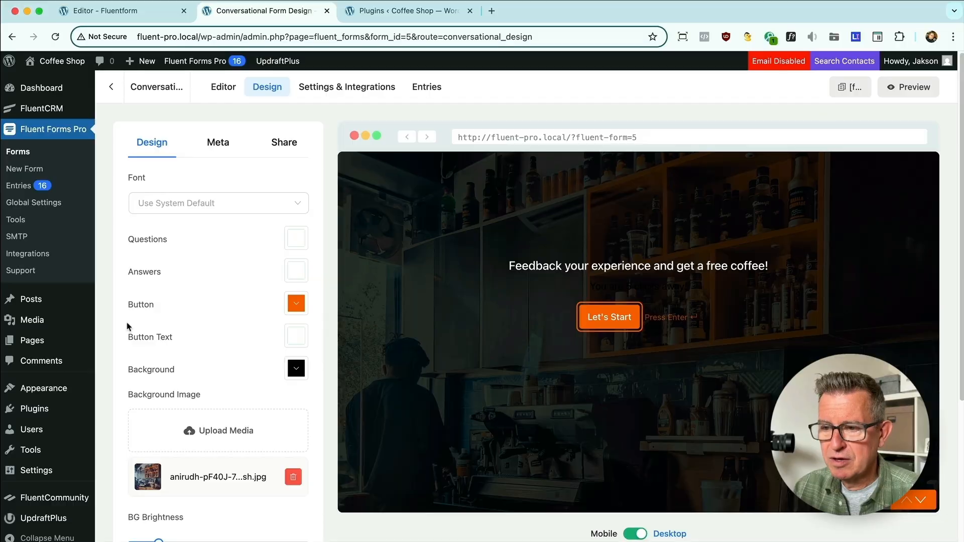
scroll(258, 388, down, 5)
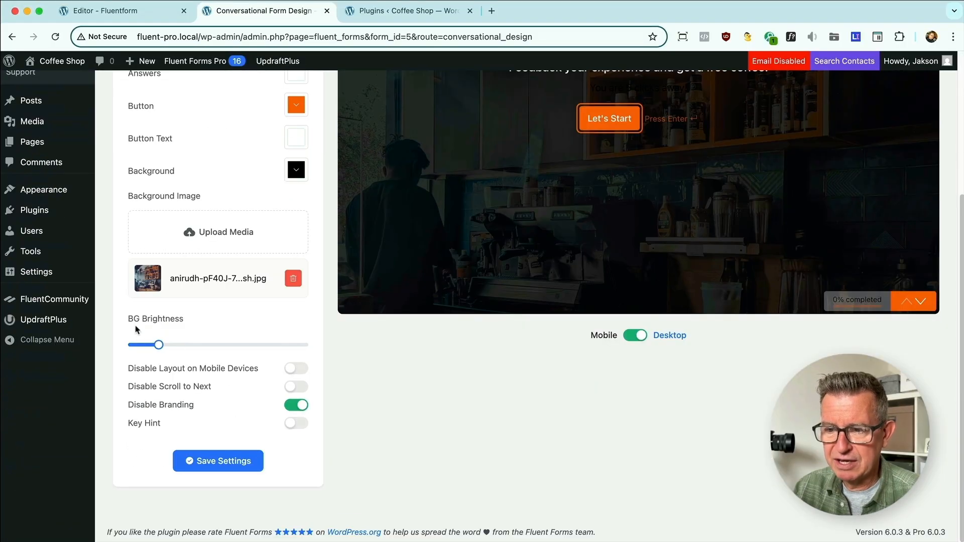
Toggle Disable Branding off and back on, and check the form's mobile preview before returning to the desktop one.
click(296, 406)
click(298, 409)
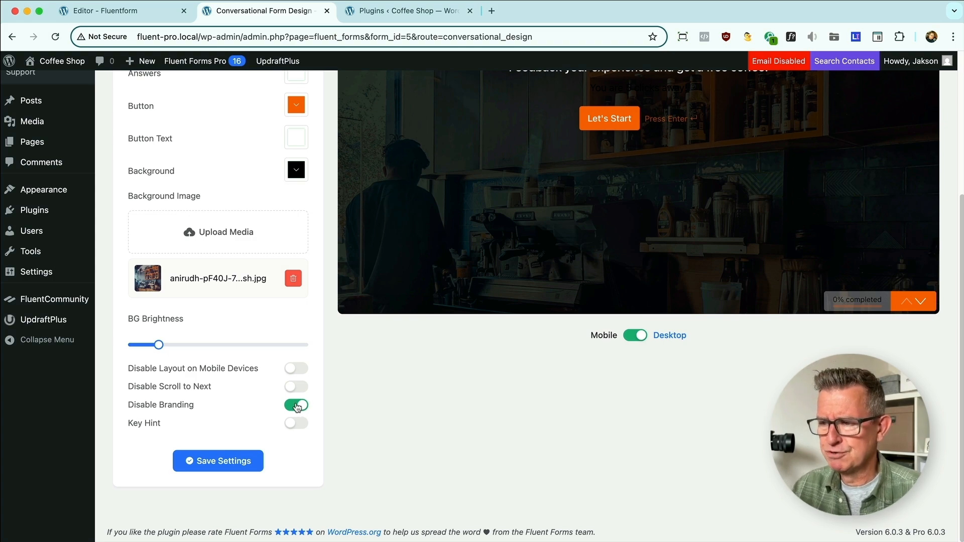
scroll(630, 452, up, 5)
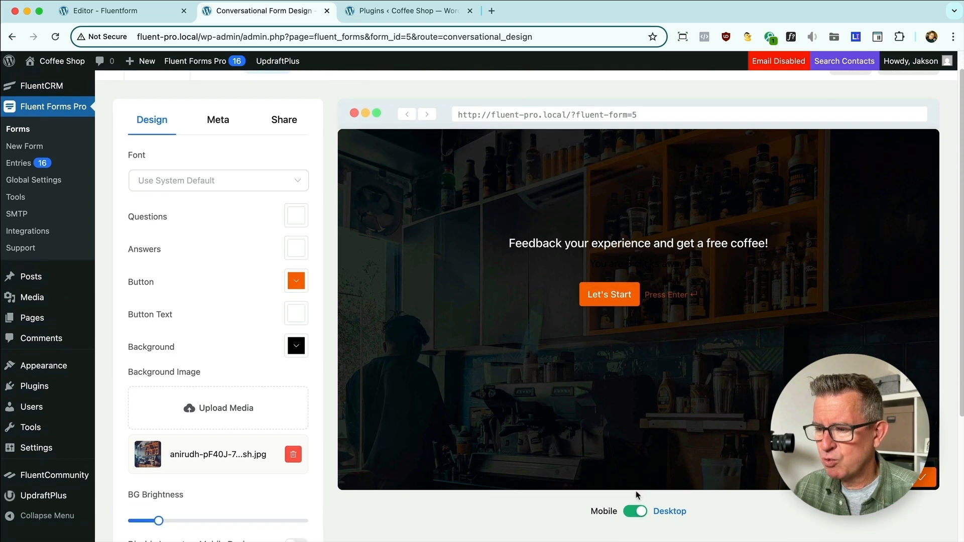
click(636, 511)
click(639, 512)
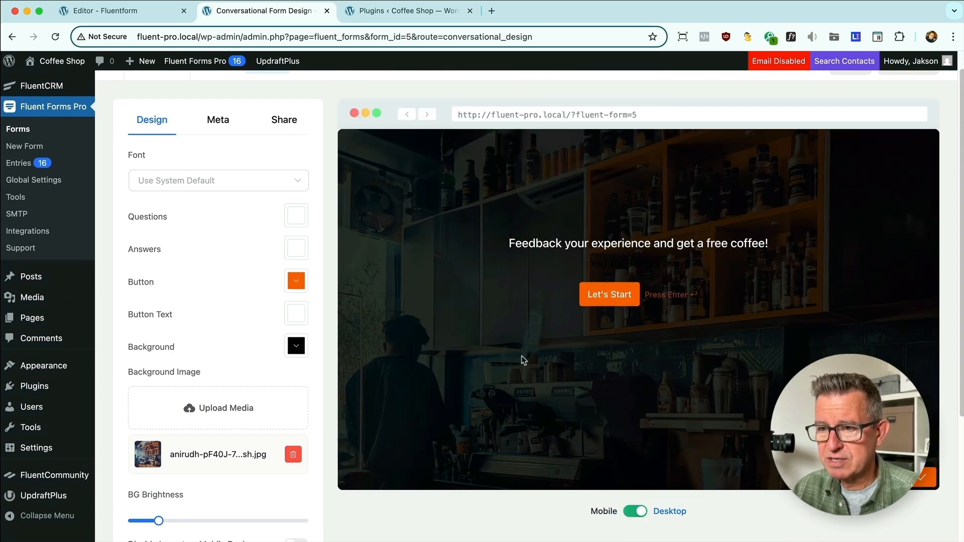
Review the form's meta settings and messages, and its sharing options with direct URL, shortcodes and HTML embed code.
click(218, 125)
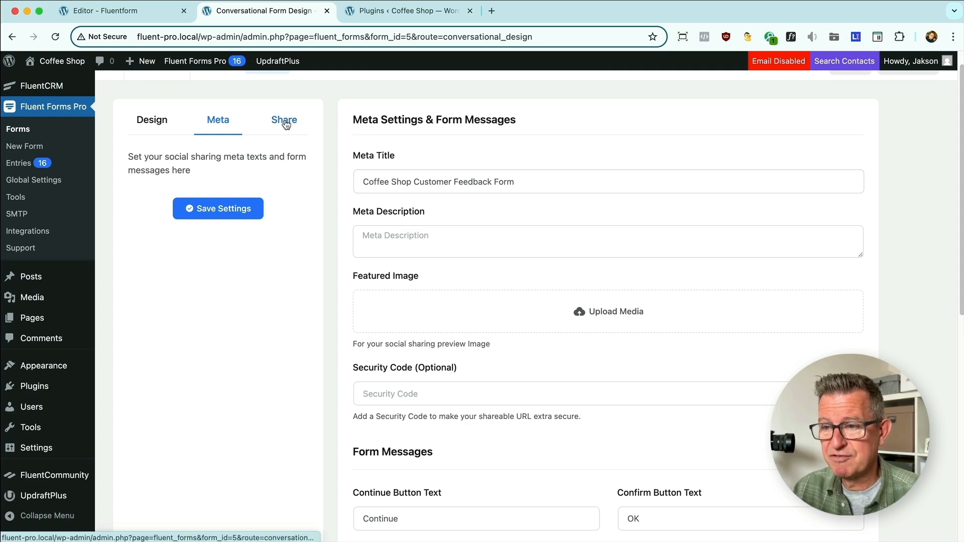
scroll(415, 274, down, 5)
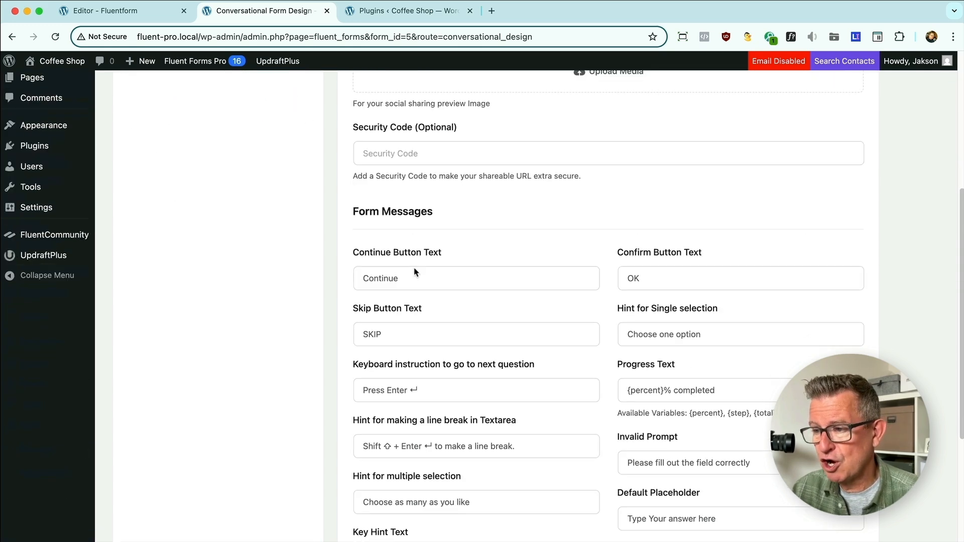
scroll(415, 272, down, 5)
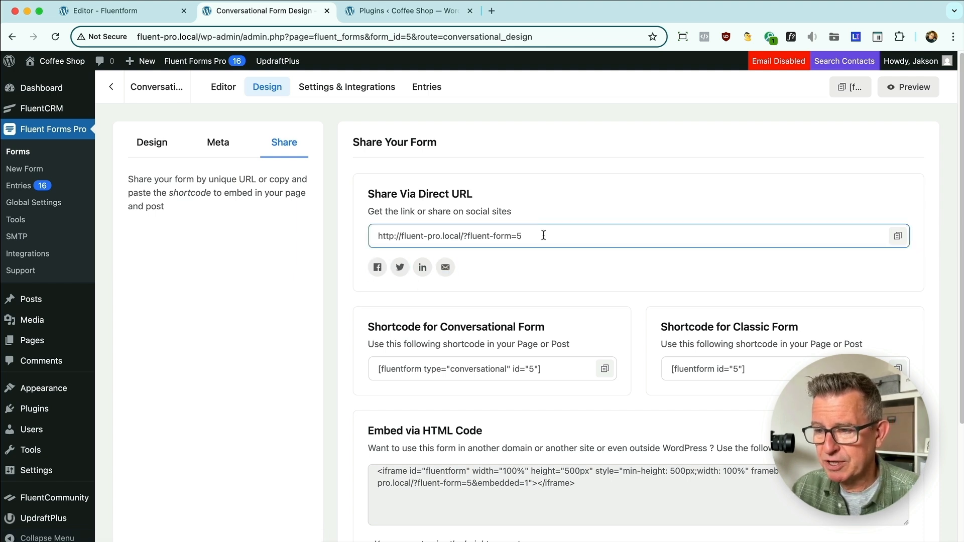
scroll(553, 394, down, 3)
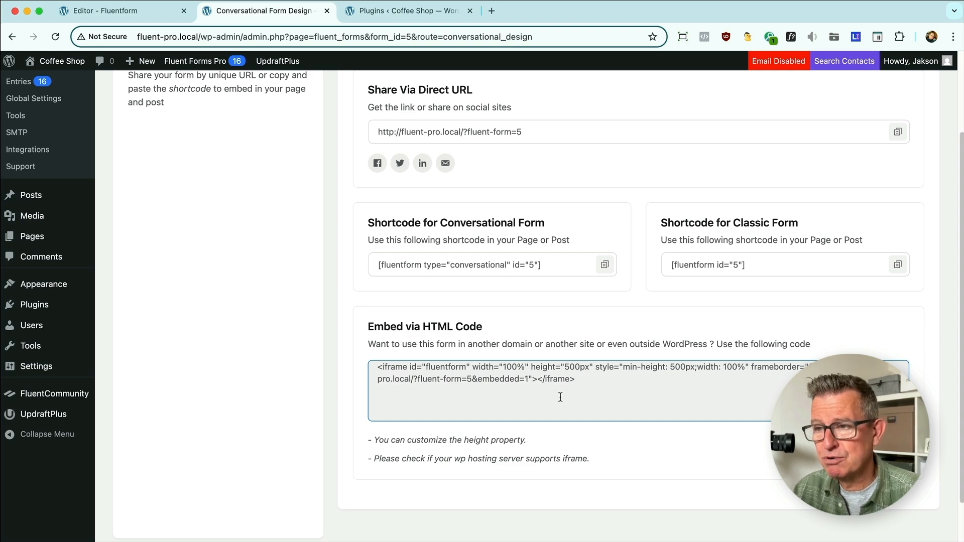
scroll(560, 397, up, 3)
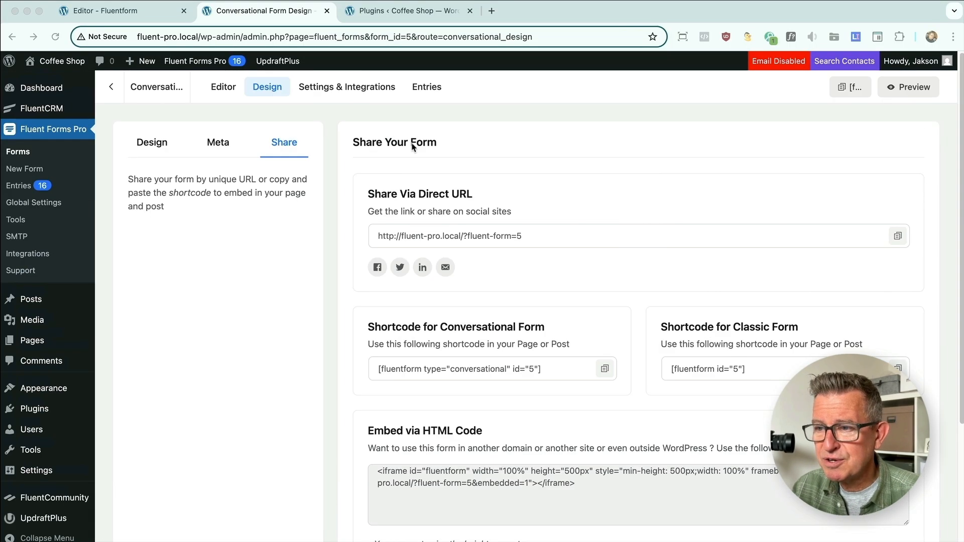
Leave the design settings, switch to Firefox and compare the plain form page with the conversational Coffee Feedback page.
click(215, 86)
key(super+Tab)
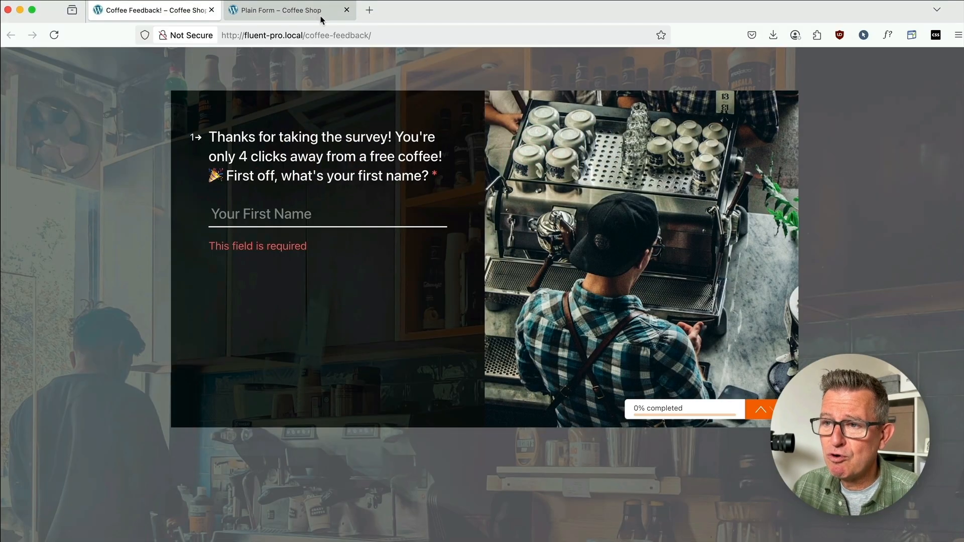
click(311, 12)
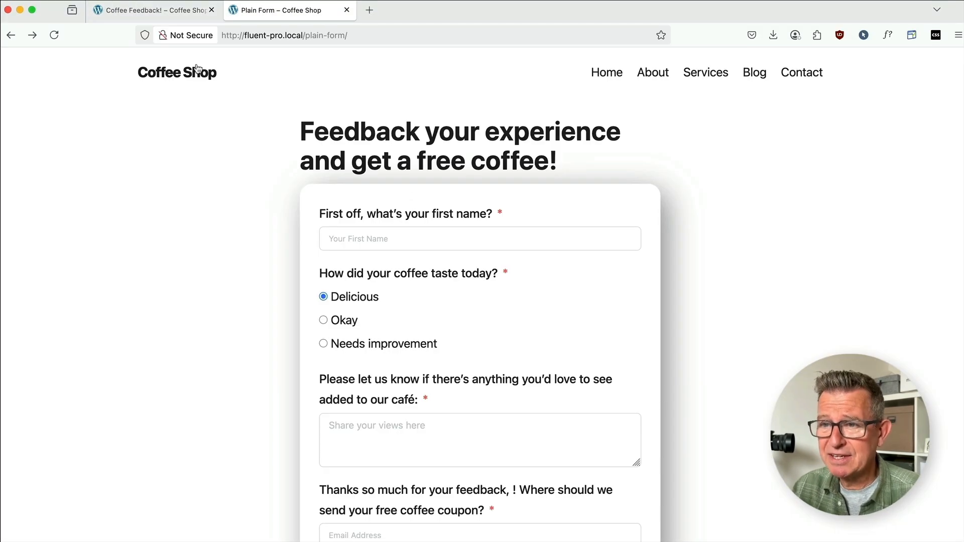
click(151, 10)
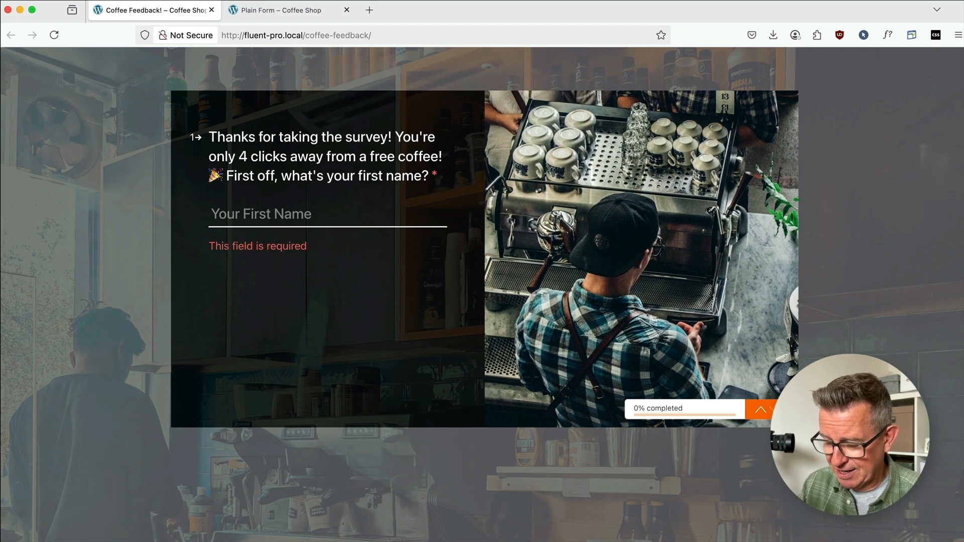
Fill in the customer's first name, choose Classic favorites as the favorite coffee, and rate the classic coffee as Needs improvement.
text(Joe)
key(Return)
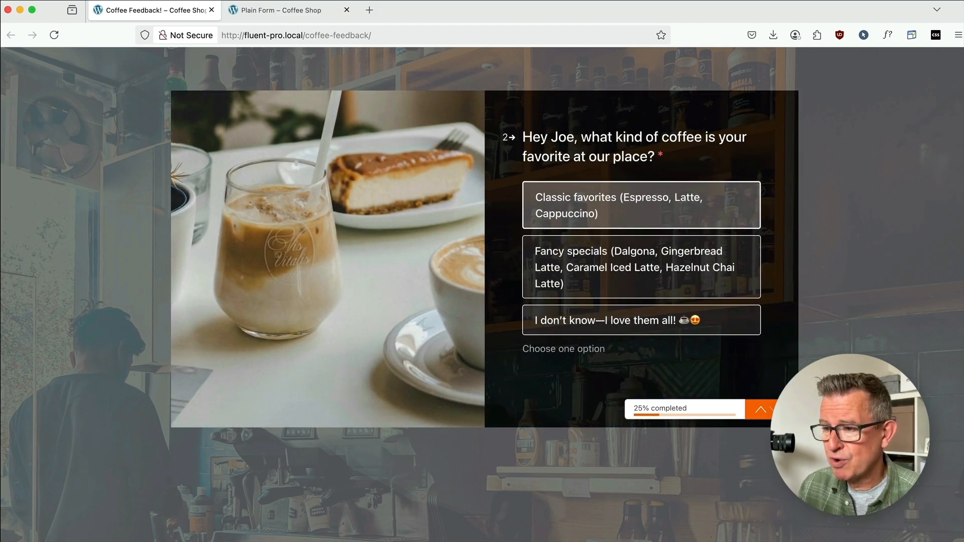
click(636, 210)
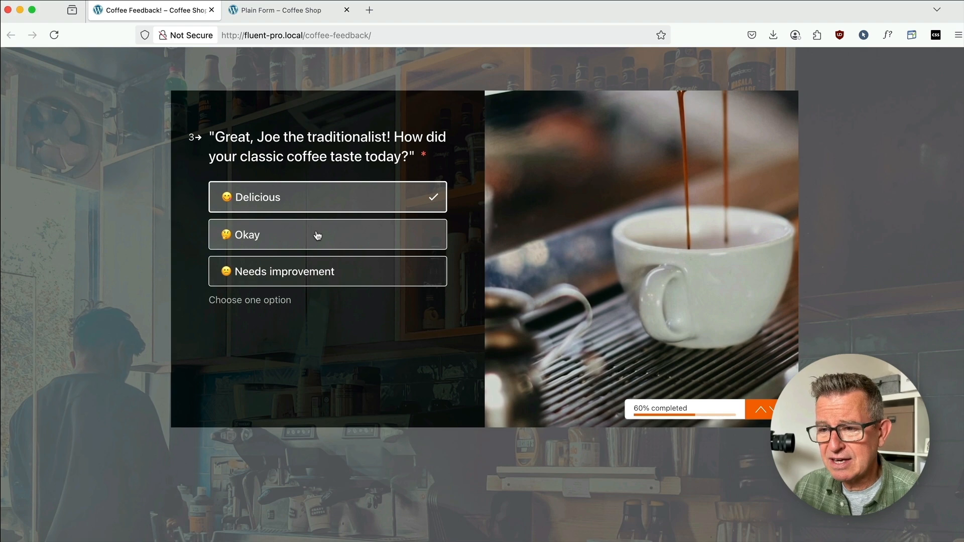
click(341, 271)
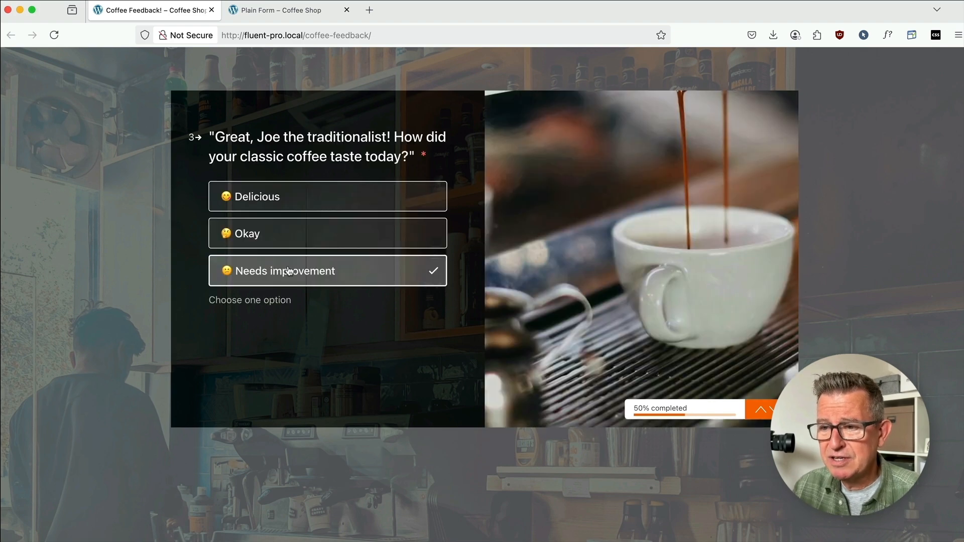